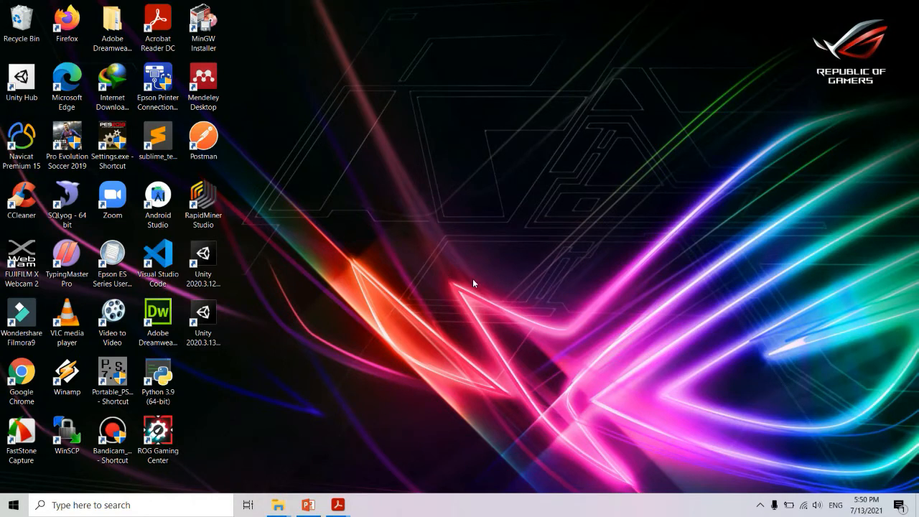
Step: Open Firefox and load the website devyferdiansyah.com
double_click(72, 18)
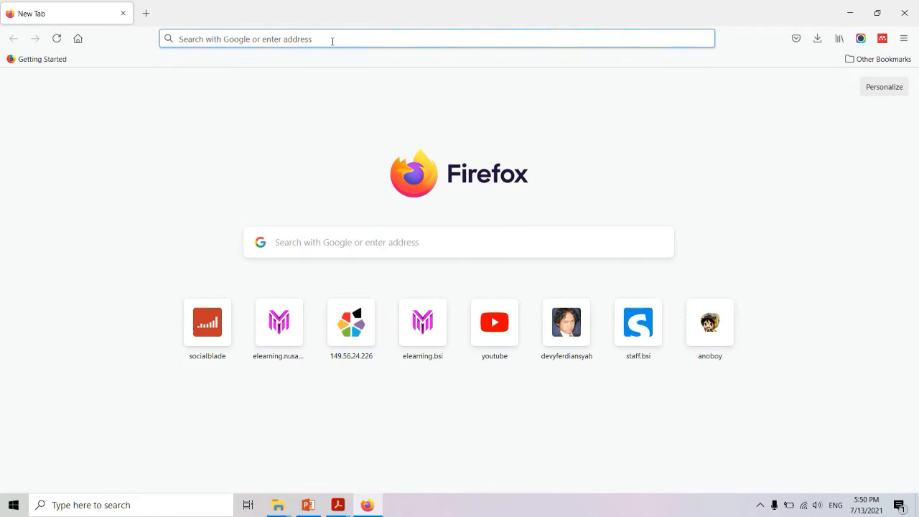
type("devyferdiansyah.com/")
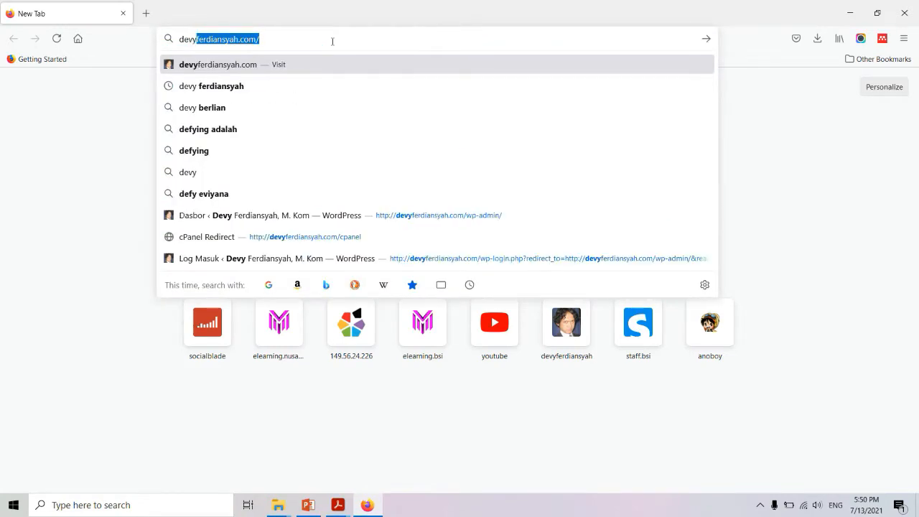
key("Return")
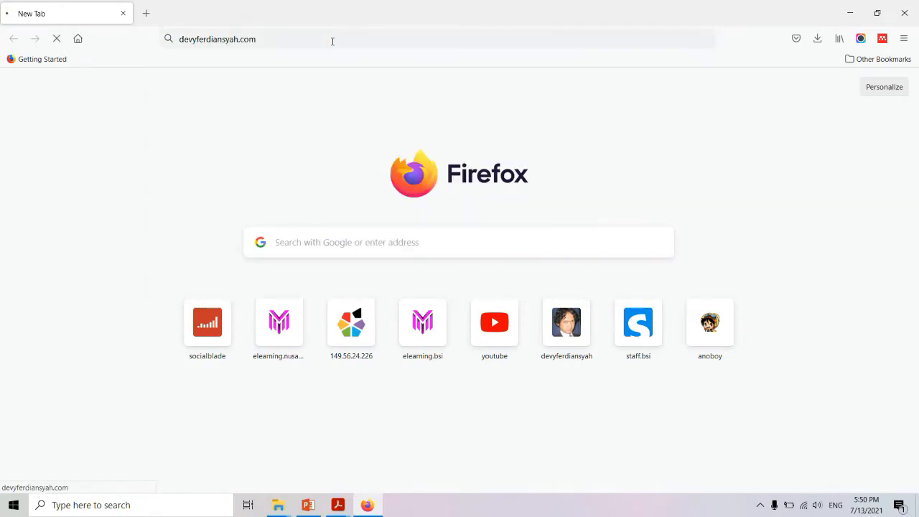
Step: Find and open Notepad with a blank document, keeping it ready behind the Firefox window
left_click(160, 505)
type("note")
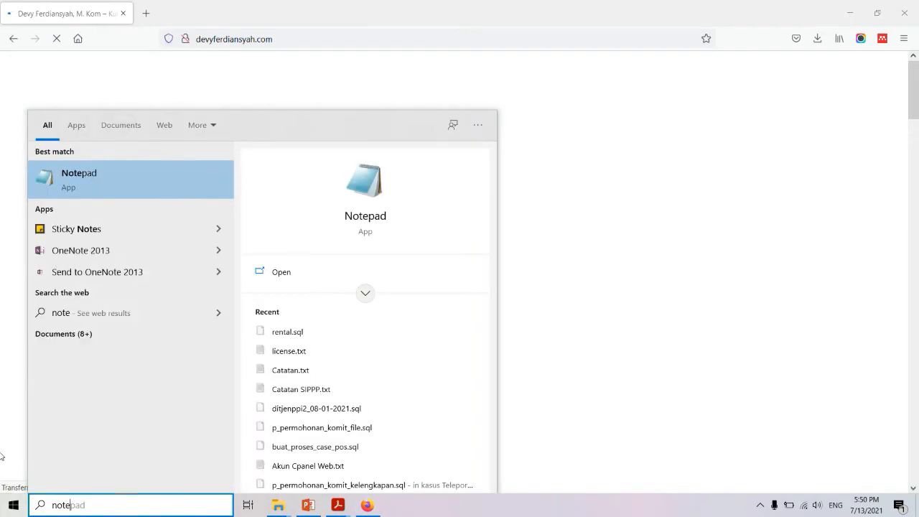
left_click(109, 173)
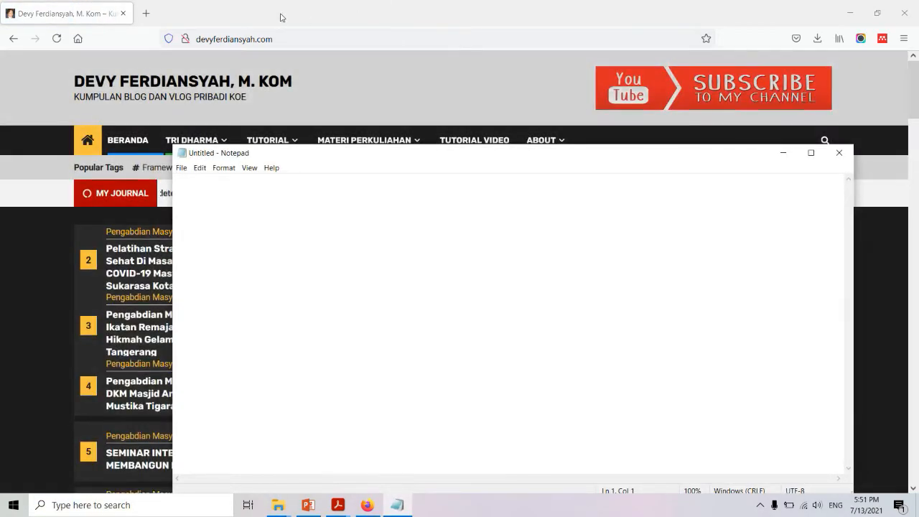
left_click(281, 16)
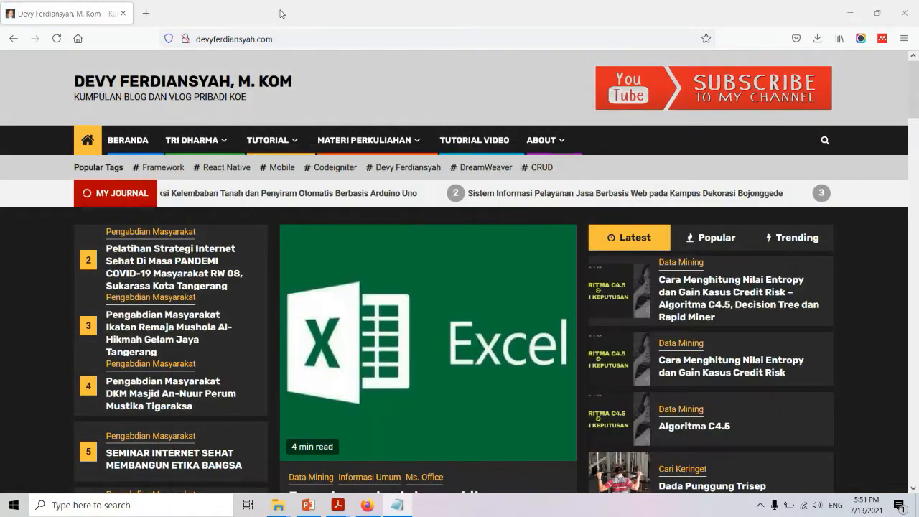
left_click(185, 40)
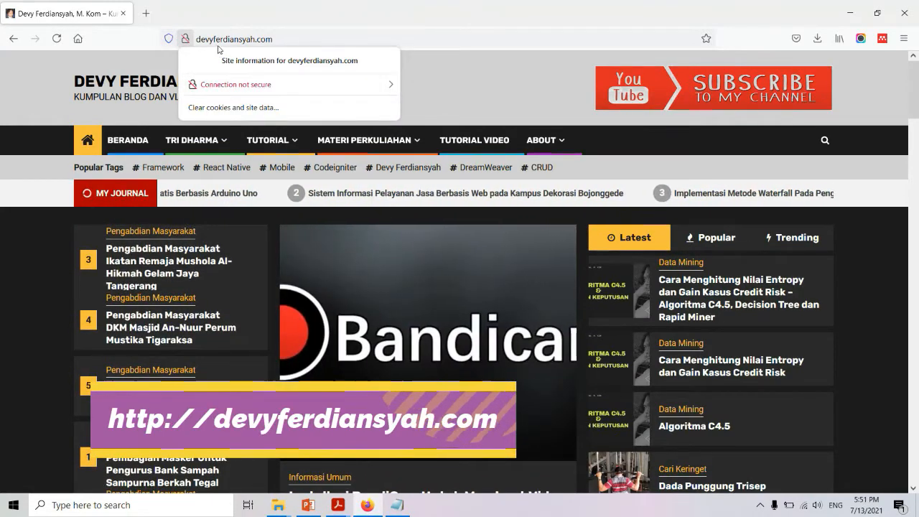
left_click(196, 38)
left_click(196, 39)
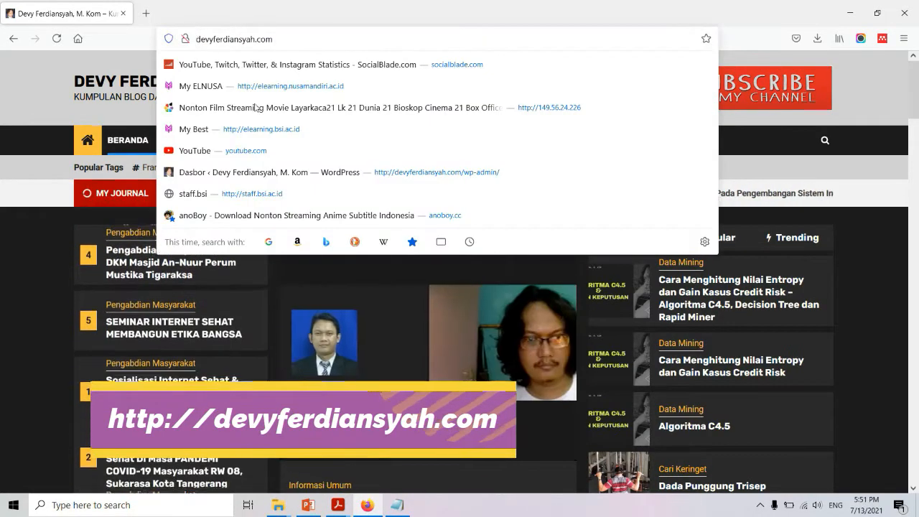
type("htt")
mouse_move(284, 143)
type("ps://")
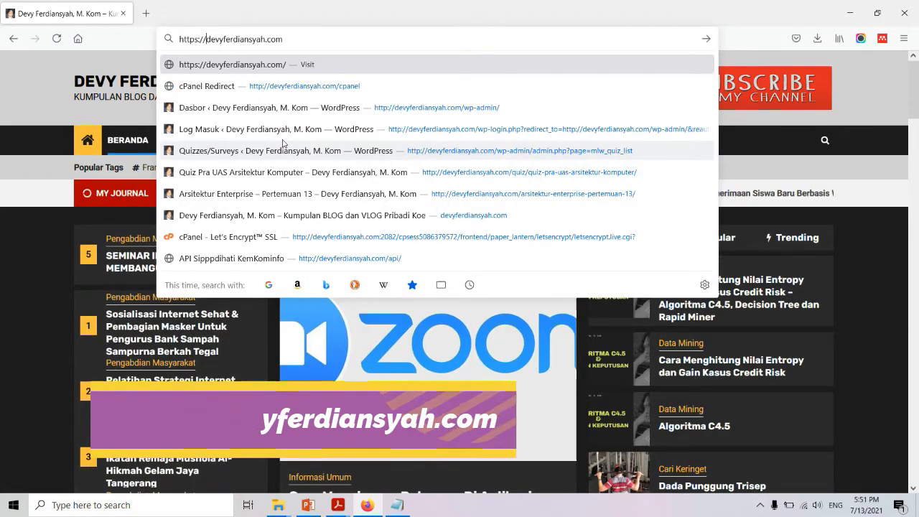
key("Return")
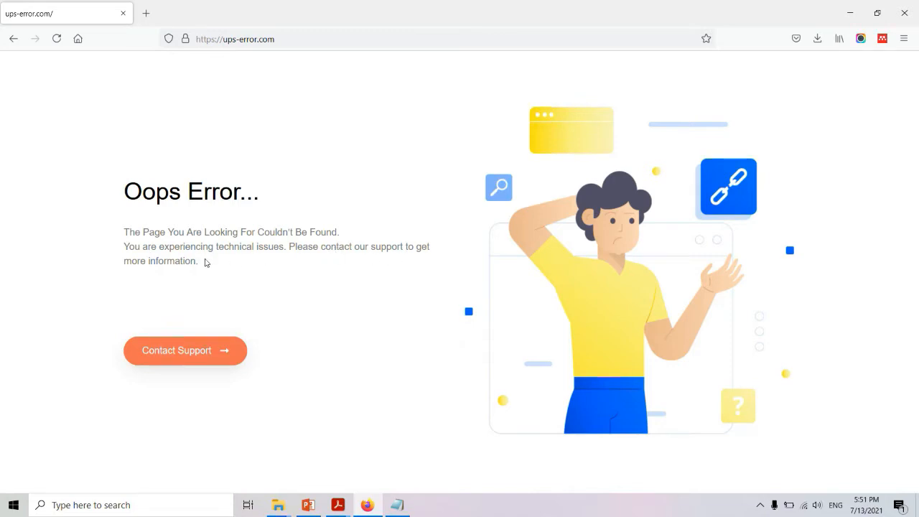
left_click(13, 38)
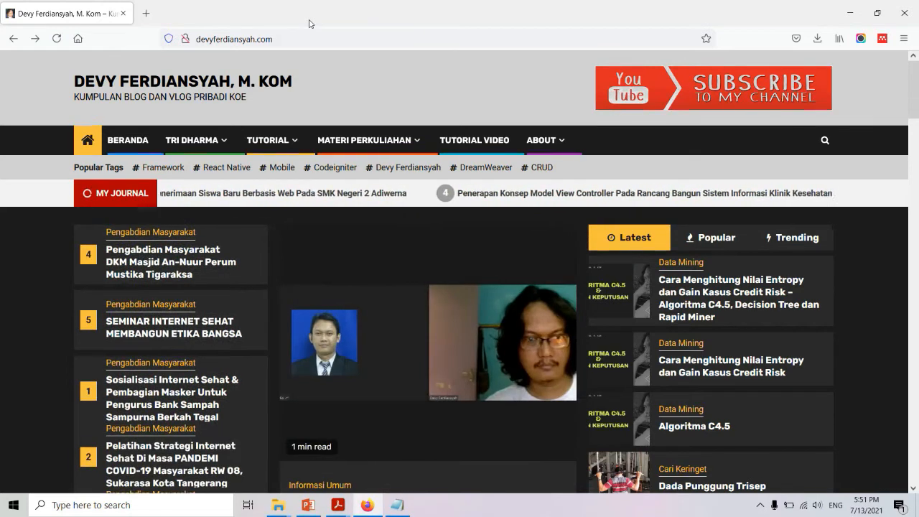
Step: Copy the site's full address from Firefox into the blank Notepad document and return to the website
left_click(219, 35)
key("ctrl+c")
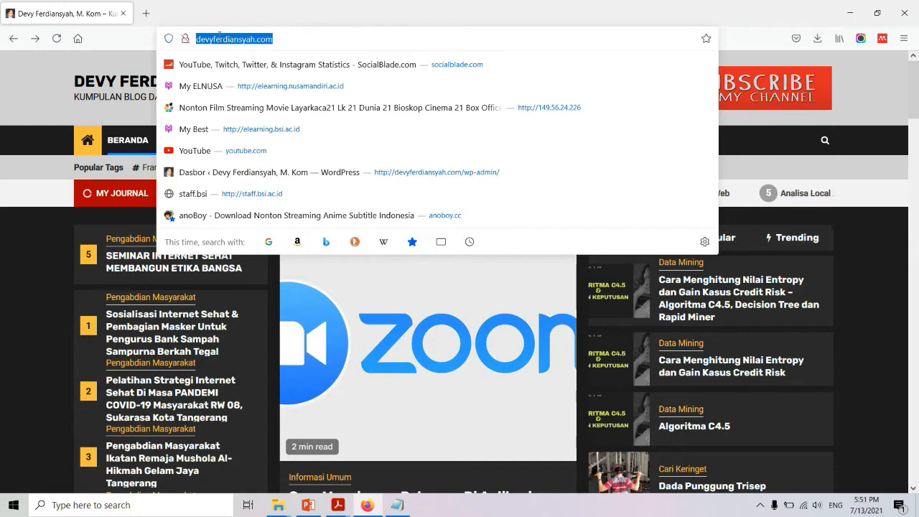
left_click(397, 505)
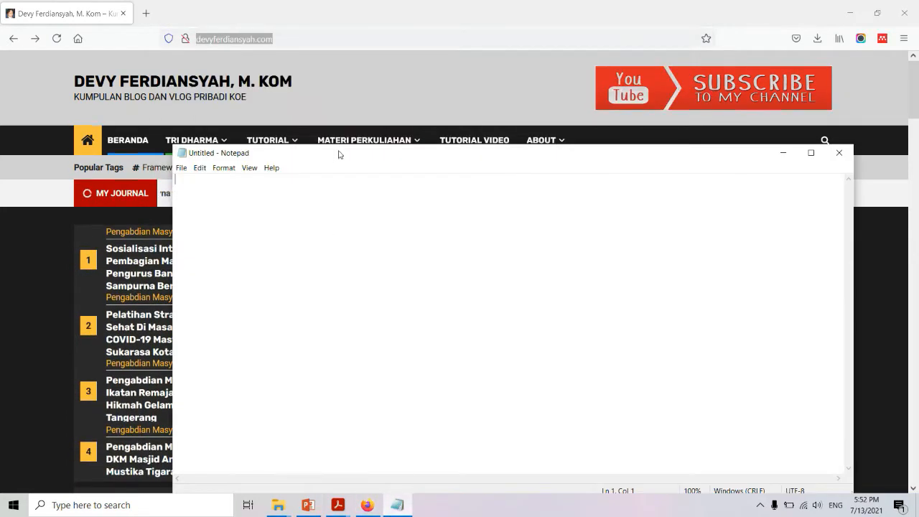
key("ctrl+v")
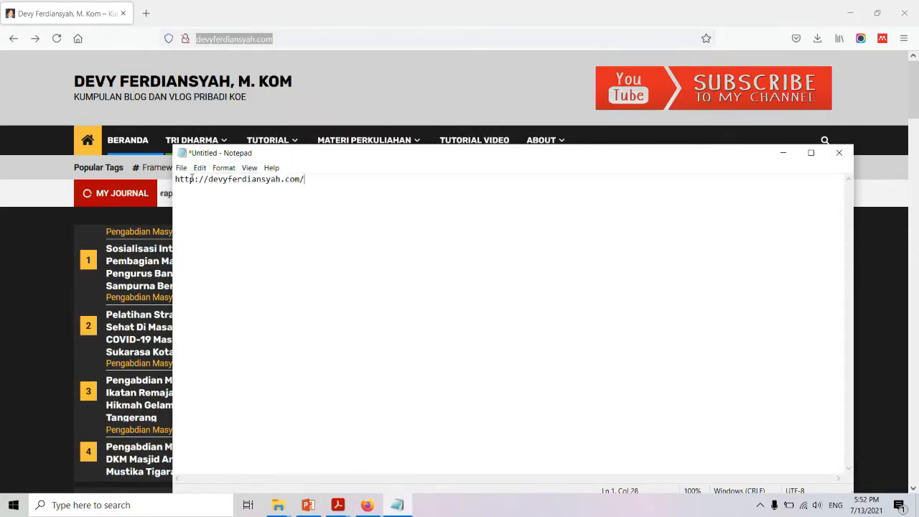
left_click(214, 10)
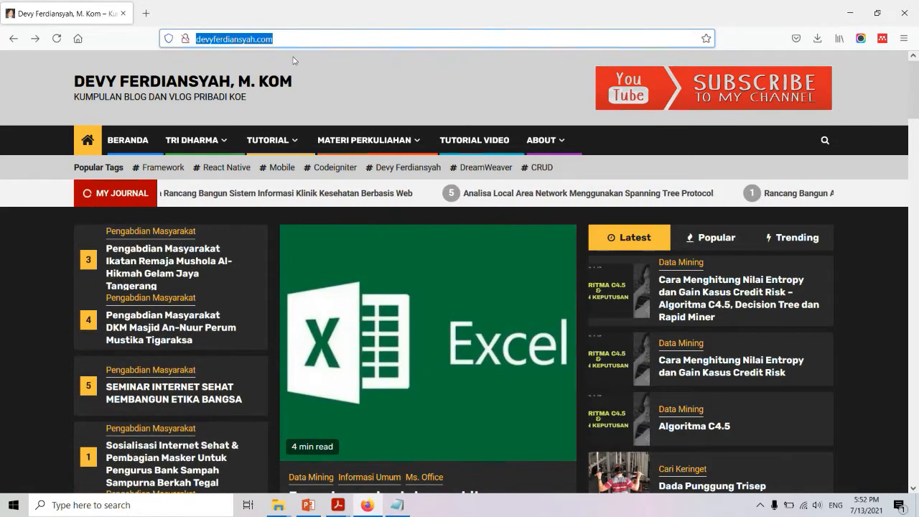
left_click(307, 36)
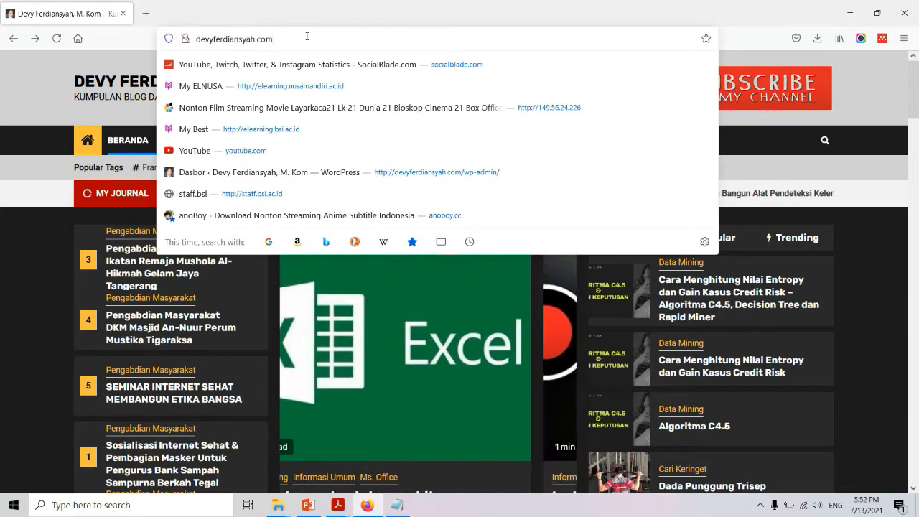
left_click(267, 14)
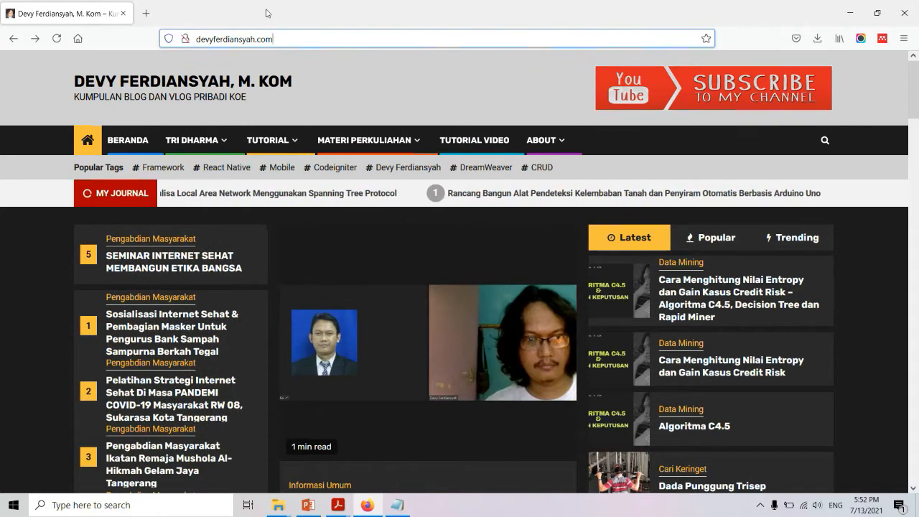
Step: Load devyferdiansyah.com/cpanel in a new tab and log in to cPanel with the saved username and password
left_click(148, 14)
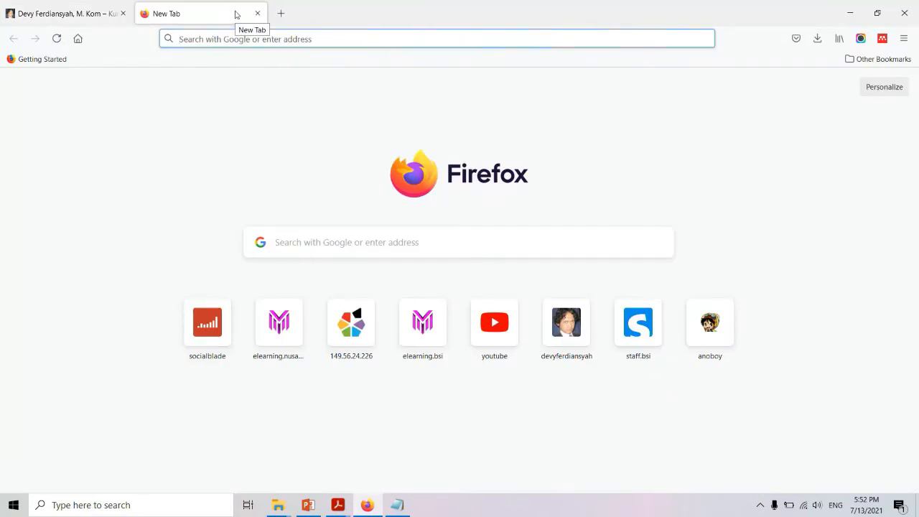
type("devyferdiansyah.com/")
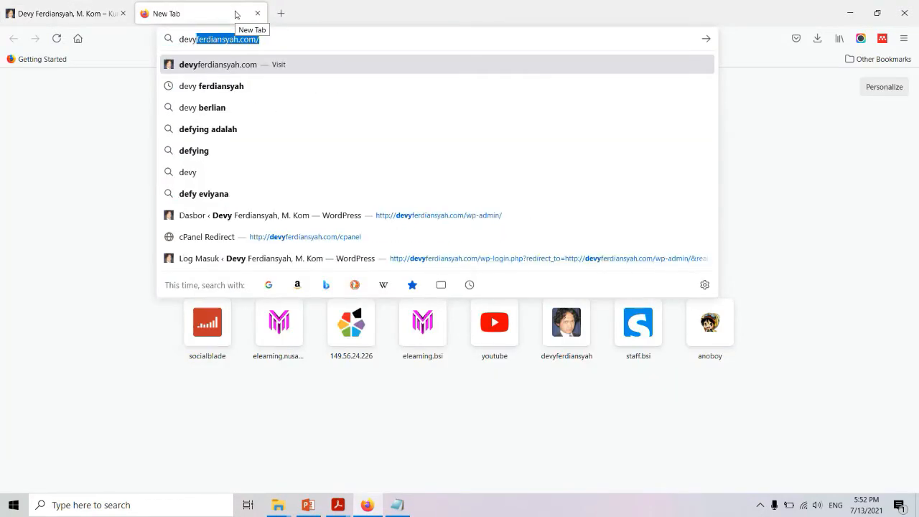
key("Right")
type("c")
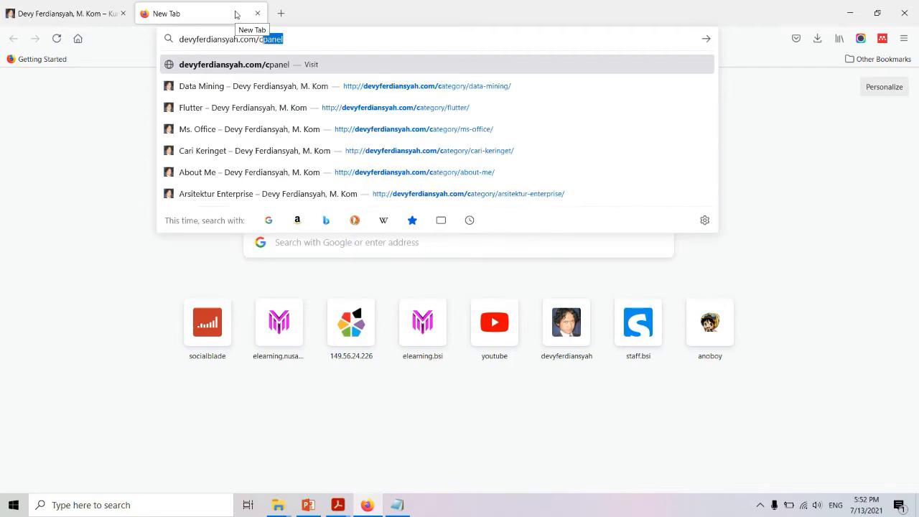
key("Return")
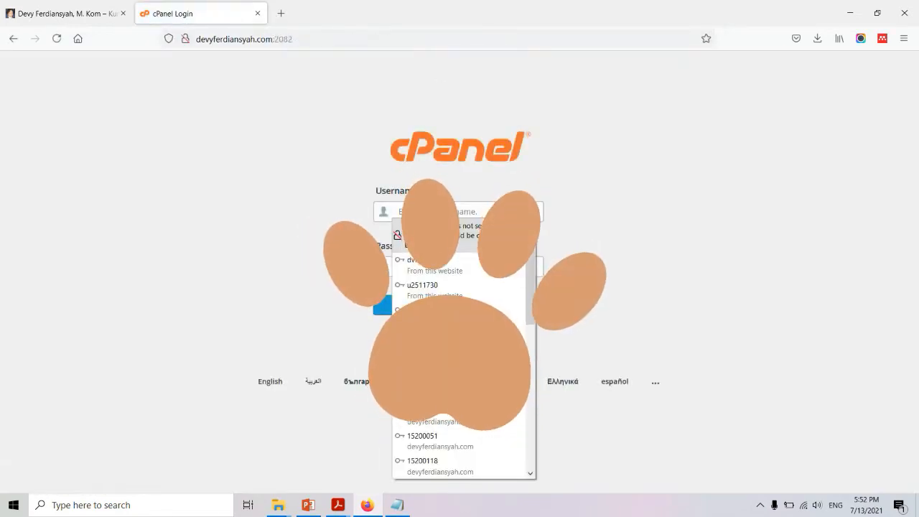
left_click(429, 289)
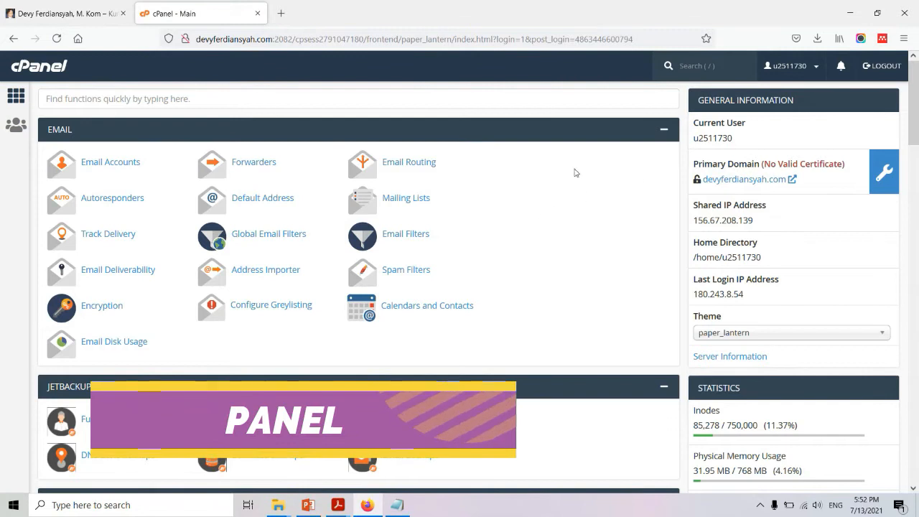
scroll(491, 251, "down", 3)
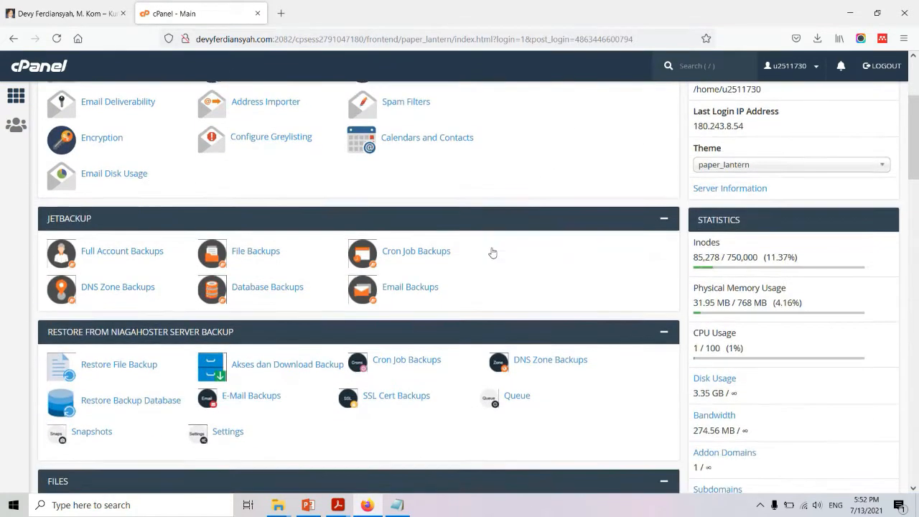
scroll(492, 251, "up", 3)
scroll(493, 252, "down", 3)
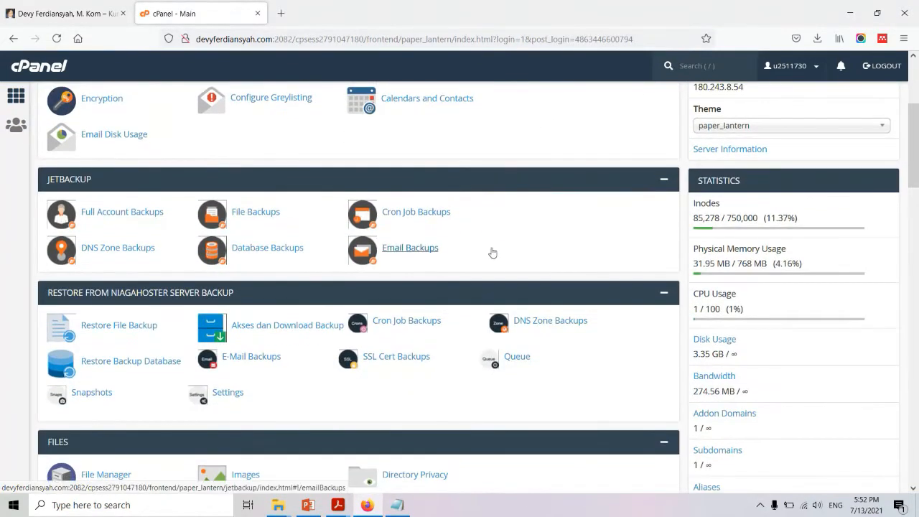
left_click(72, 20)
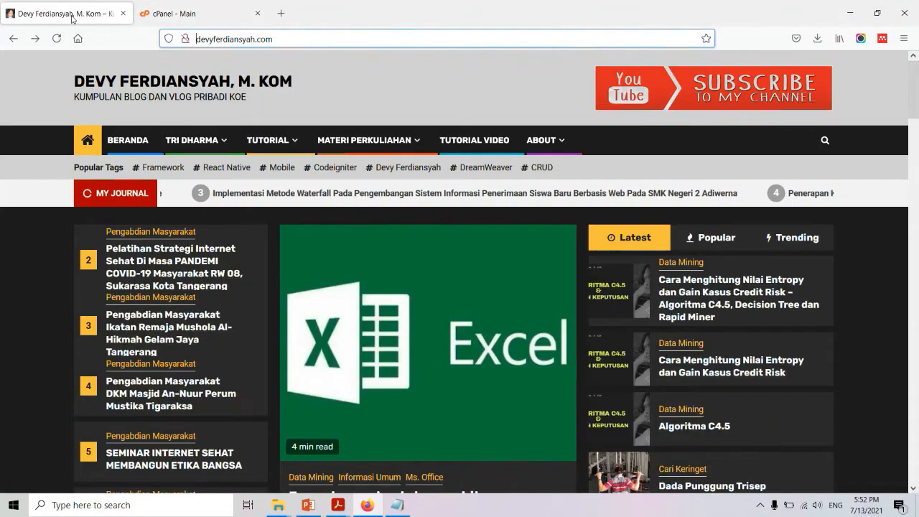
left_click(185, 12)
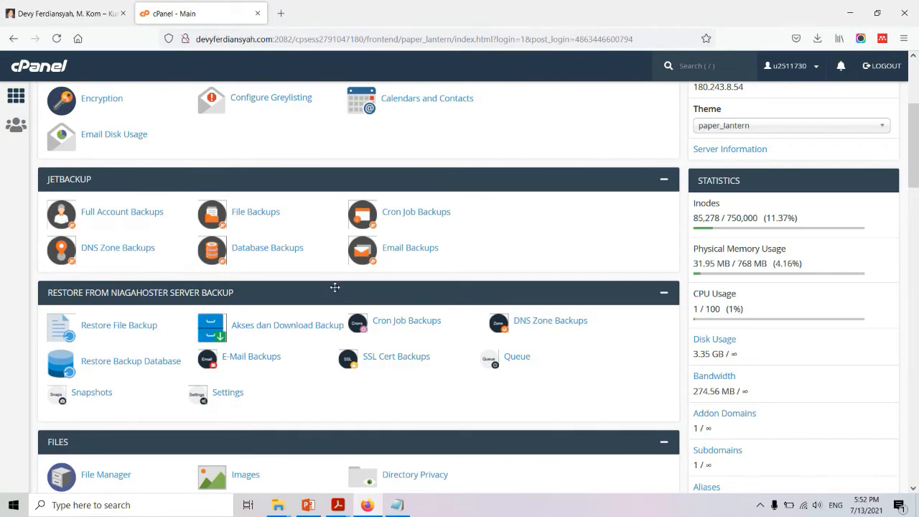
scroll(345, 320, "up", 5)
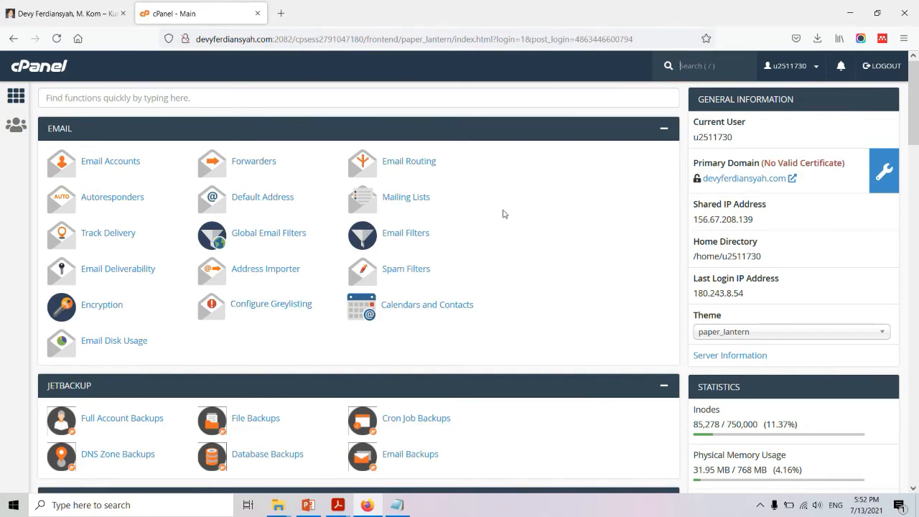
Step: Open the Lets Encrypt SSL tool from the Security section of the cPanel main page
scroll(504, 214, "down", 1)
scroll(504, 214, "down", 6)
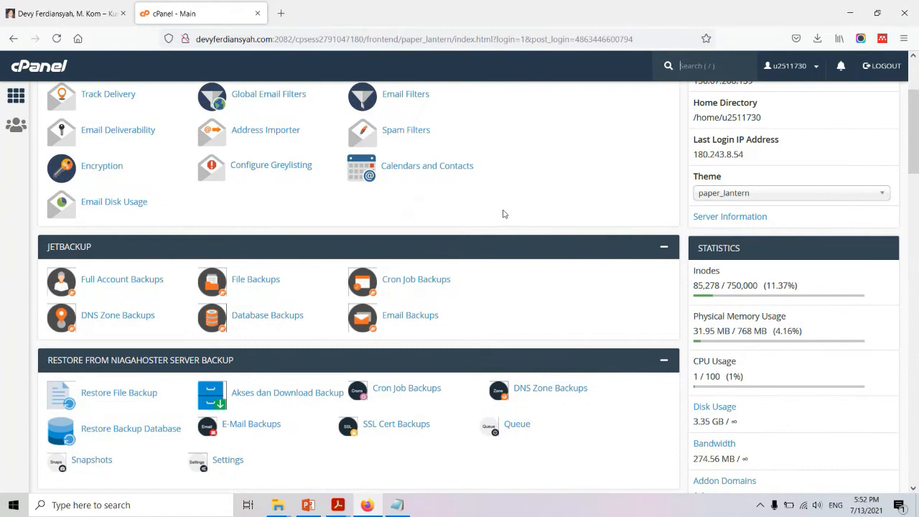
scroll(504, 214, "down", 7)
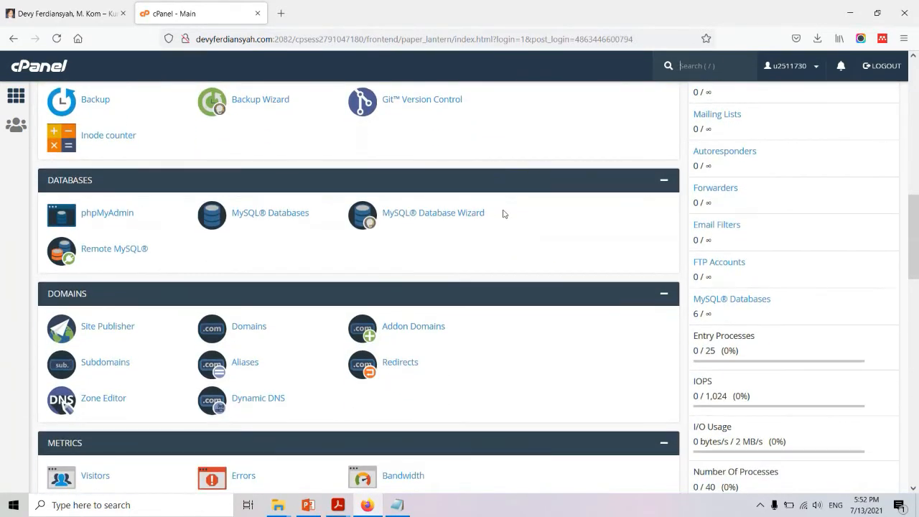
scroll(503, 214, "down", 7)
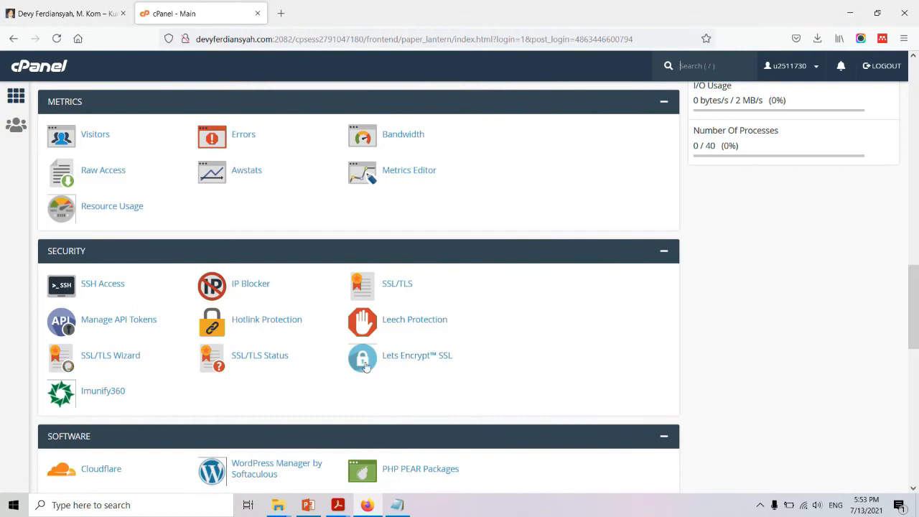
left_click(405, 357)
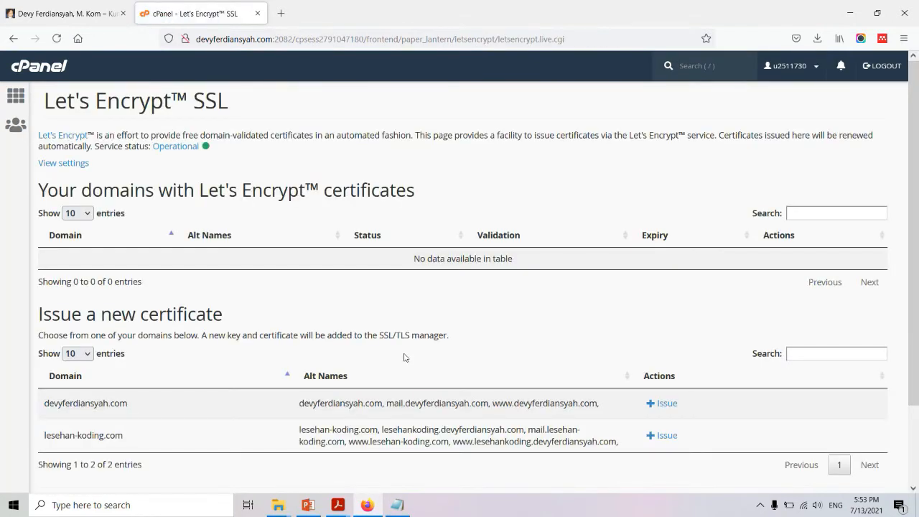
Step: Review the existing Let's Encrypt certificates and the domains available for a new certificate, and return to the website's page
scroll(404, 357, "down", 2)
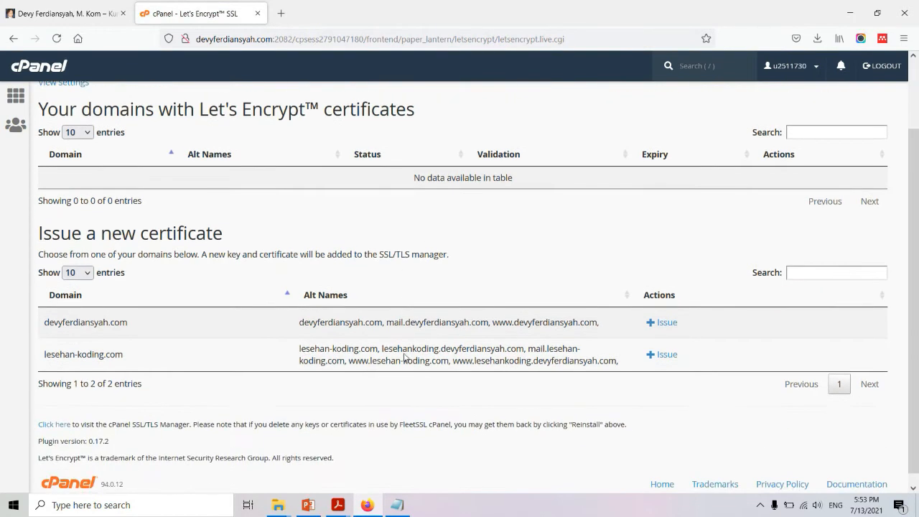
scroll(405, 356, "up", 2)
scroll(405, 356, "down", 2)
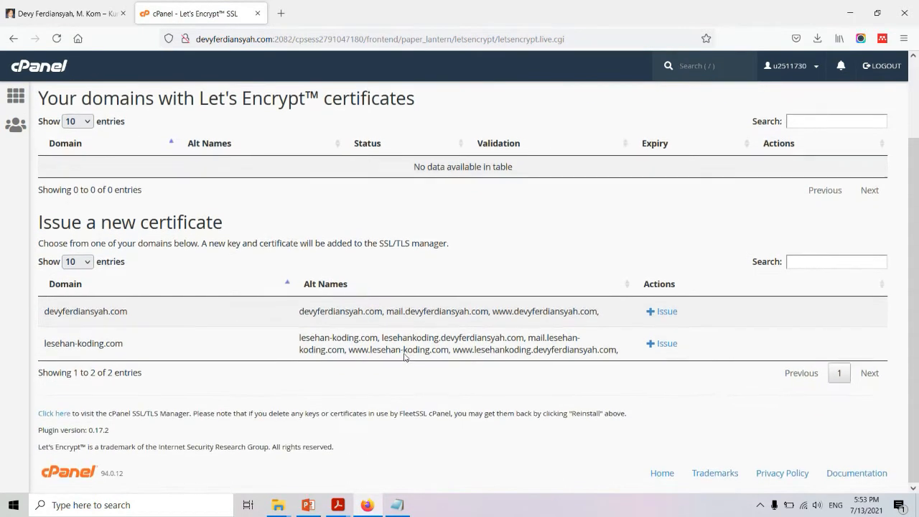
scroll(405, 357, "up", 1)
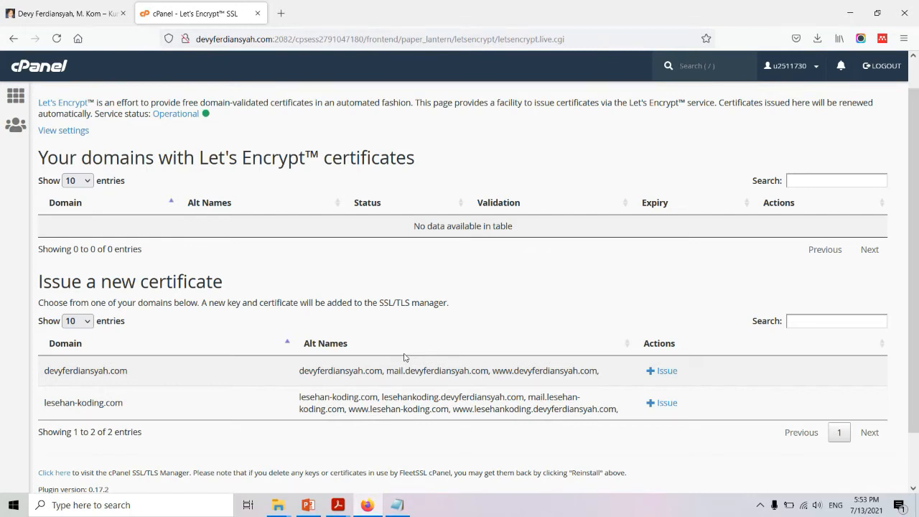
left_click(66, 15)
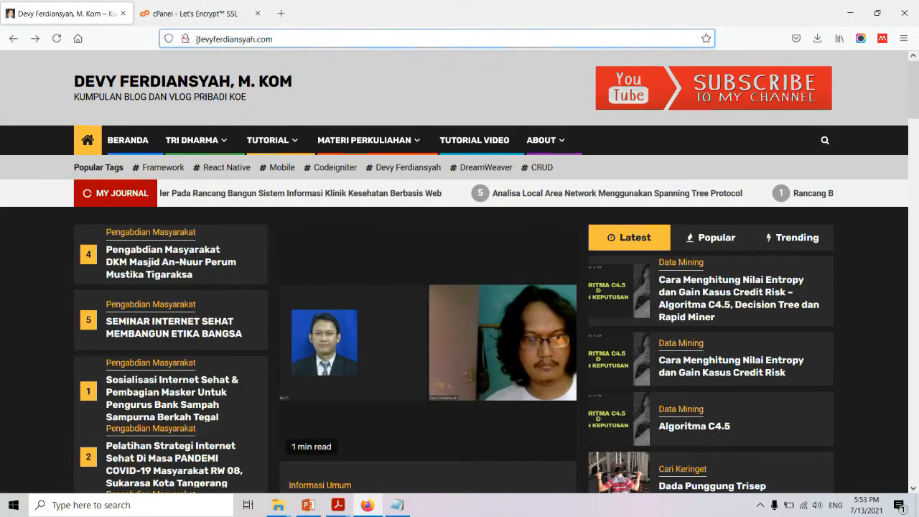
key("alt+Tab")
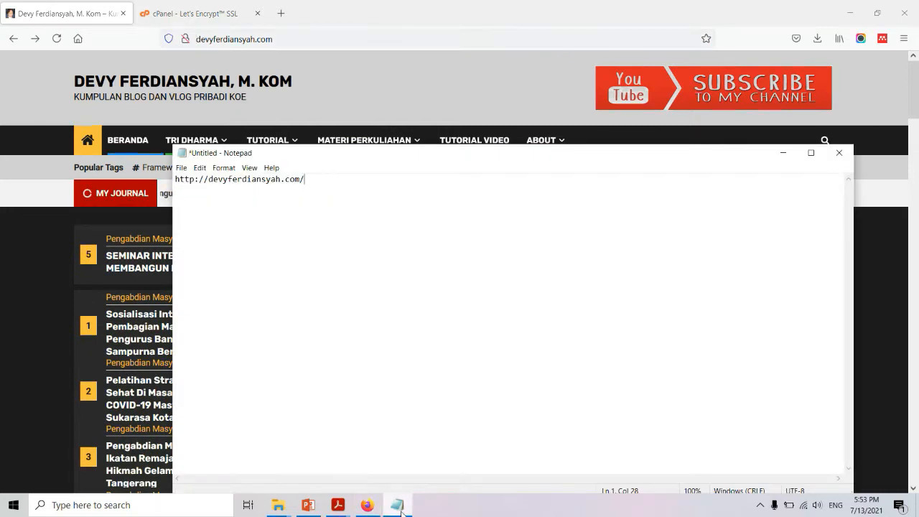
left_click(281, 13)
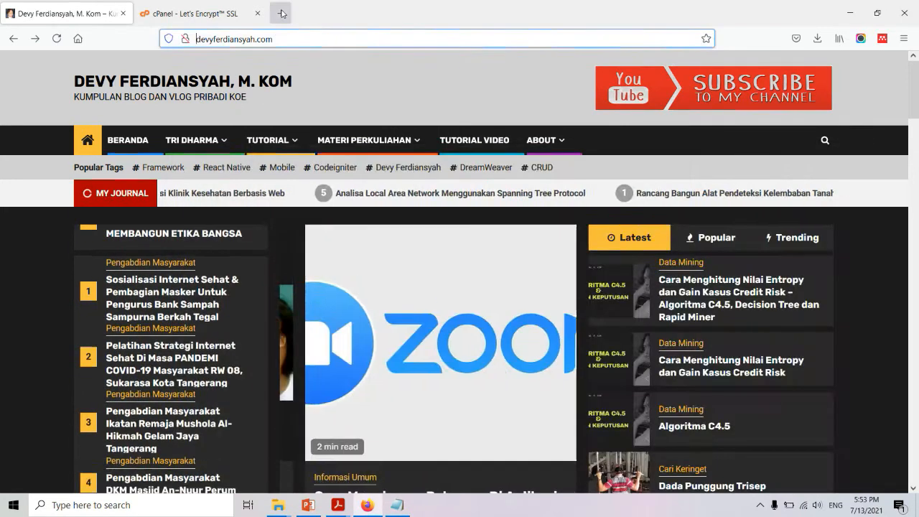
type("http")
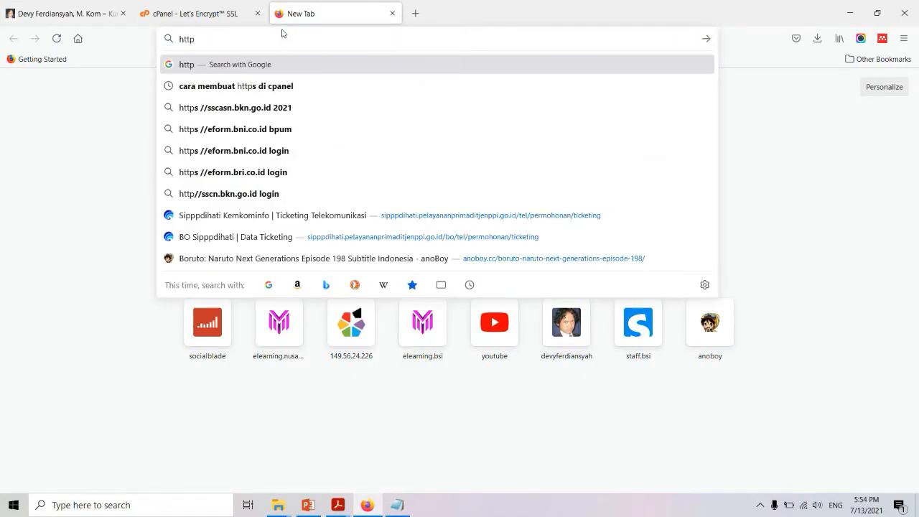
type("s://de")
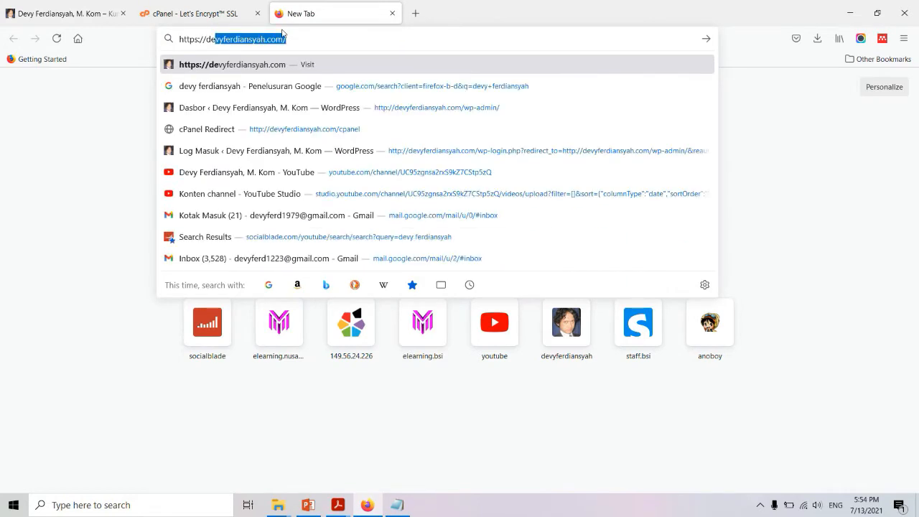
left_click(241, 66)
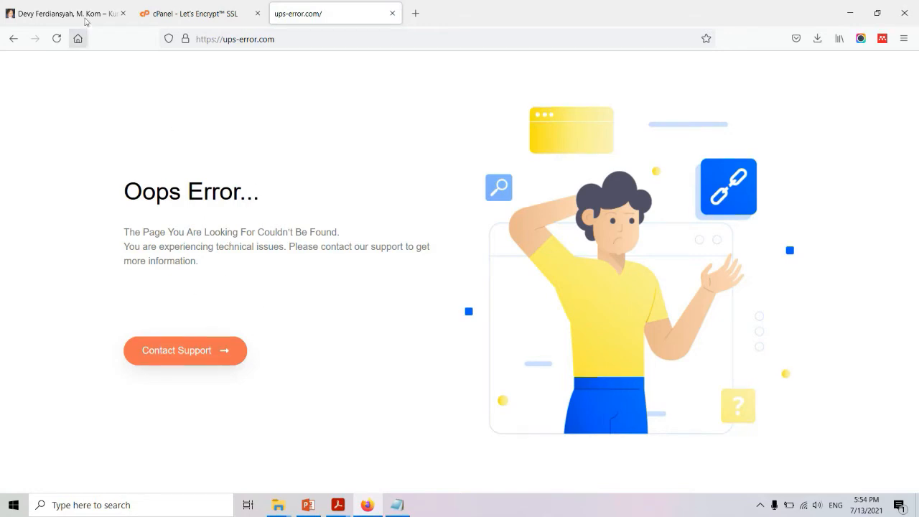
left_click(59, 13)
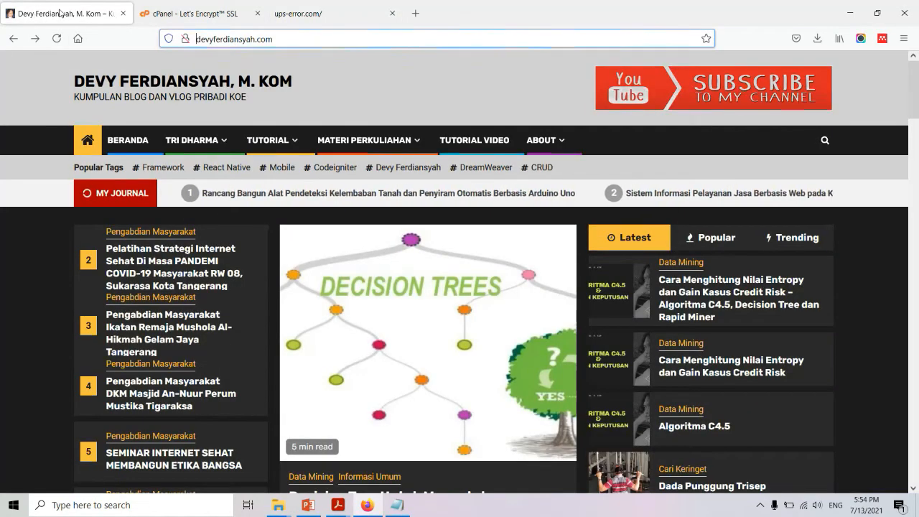
Step: Return to cPanel and reopen the Lets Encrypt SSL tool from the Security section of the main page
left_click(190, 13)
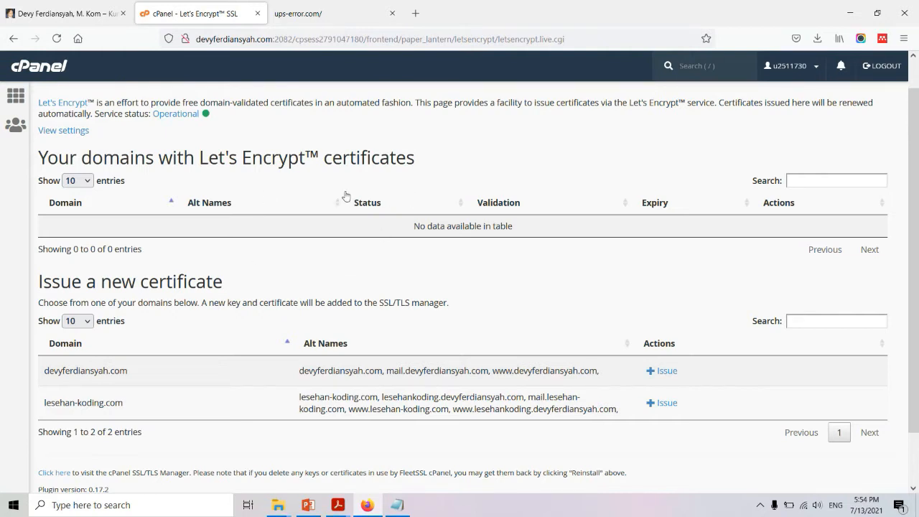
left_click(12, 100)
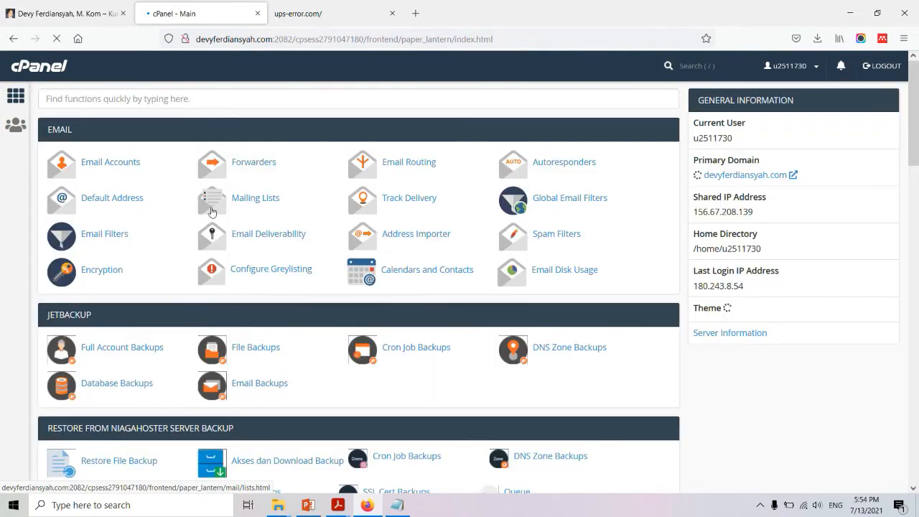
scroll(212, 213, "down", 4)
scroll(212, 213, "down", 8)
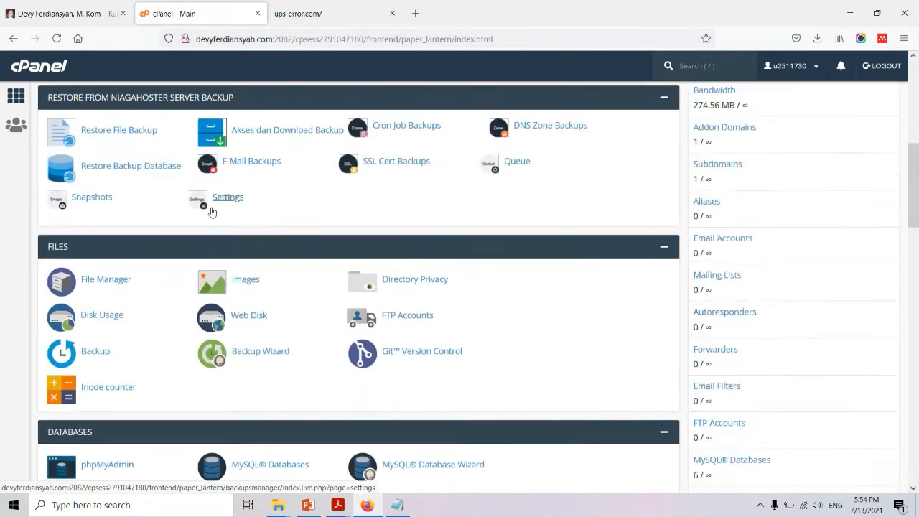
scroll(211, 214, "down", 1)
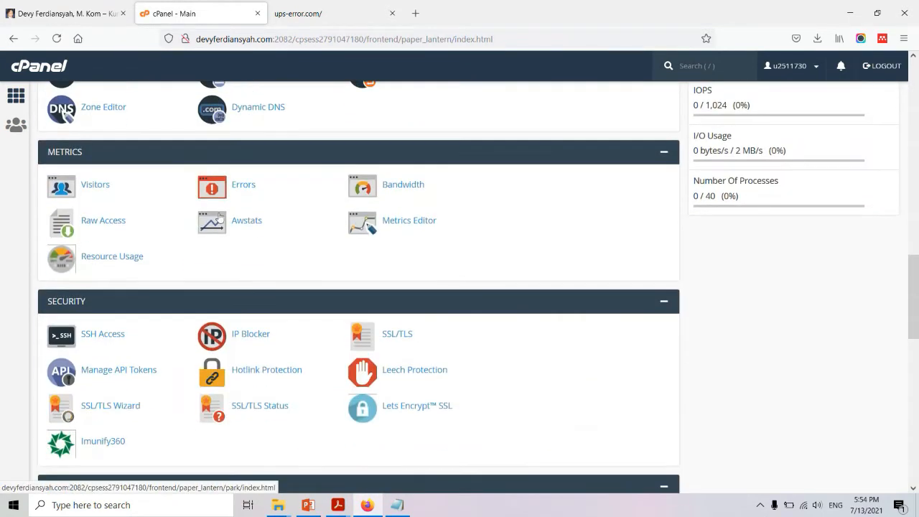
left_click(400, 410)
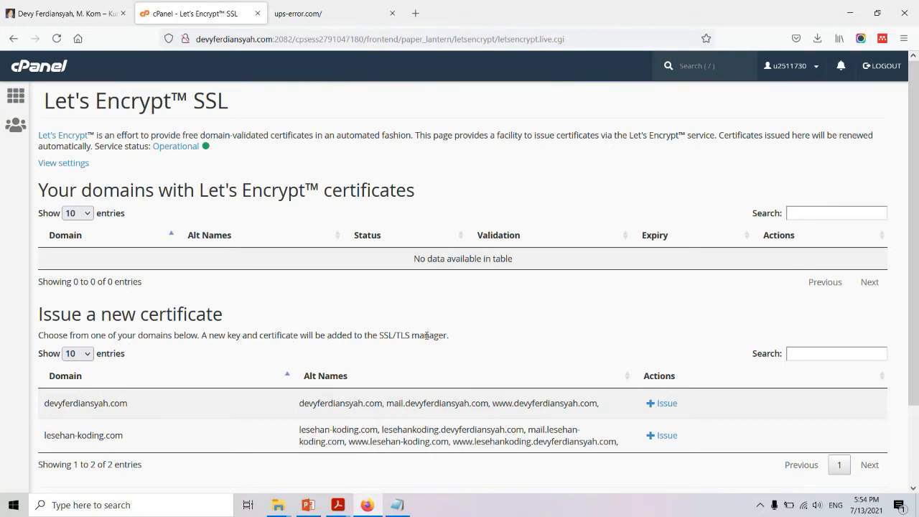
Step: Start a new certificate for devyferdiansyah.com and include its cPanel subdomains
scroll(438, 338, "down", 1)
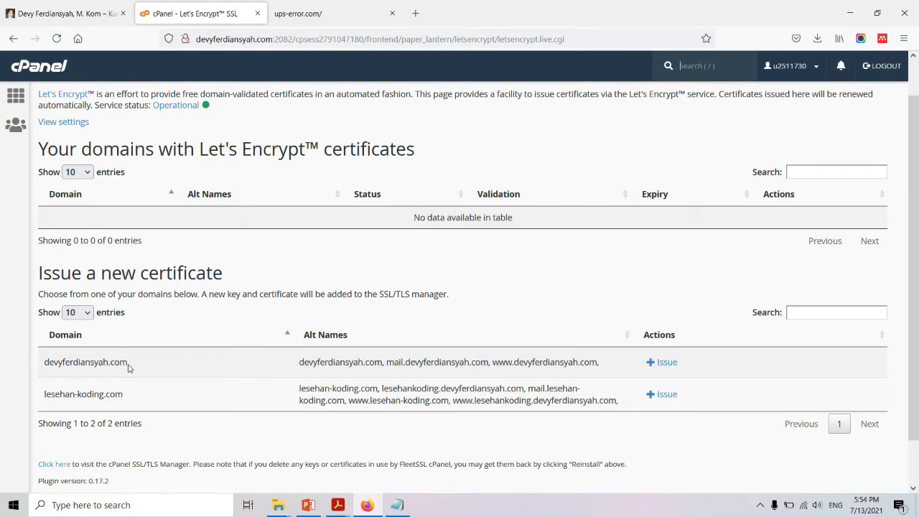
left_click(666, 362)
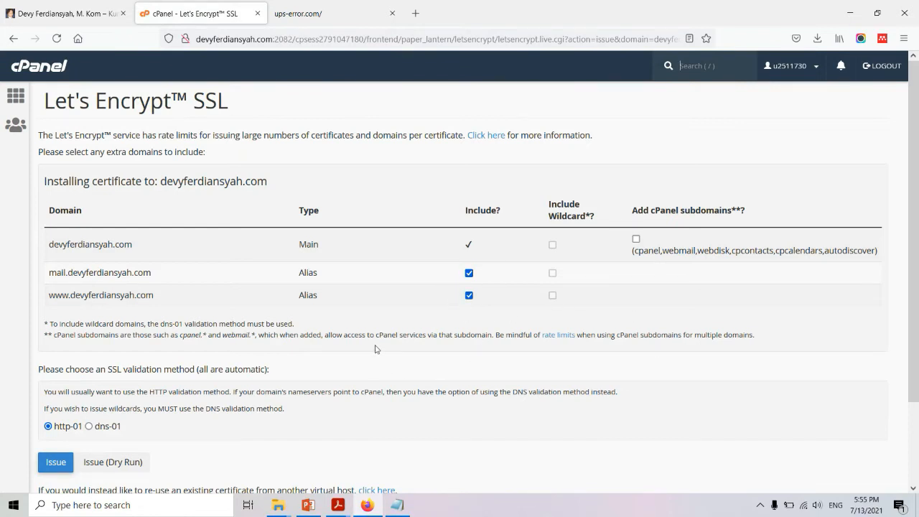
left_click(635, 240)
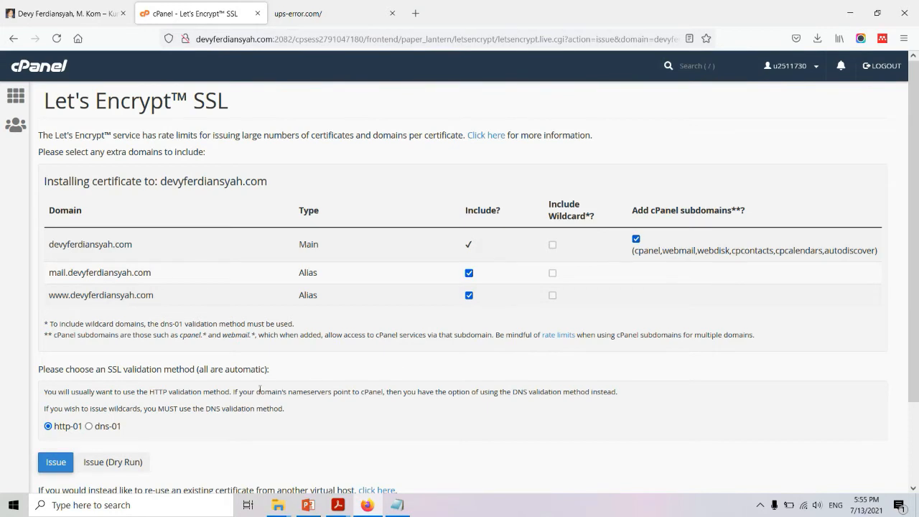
left_click(89, 426)
left_click(552, 245)
left_click(552, 273)
left_click(552, 295)
left_click(48, 426)
Step: Issue the certificate with http-01 validation, and return to the Let's Encrypt certificate list and reload it
left_click(64, 465)
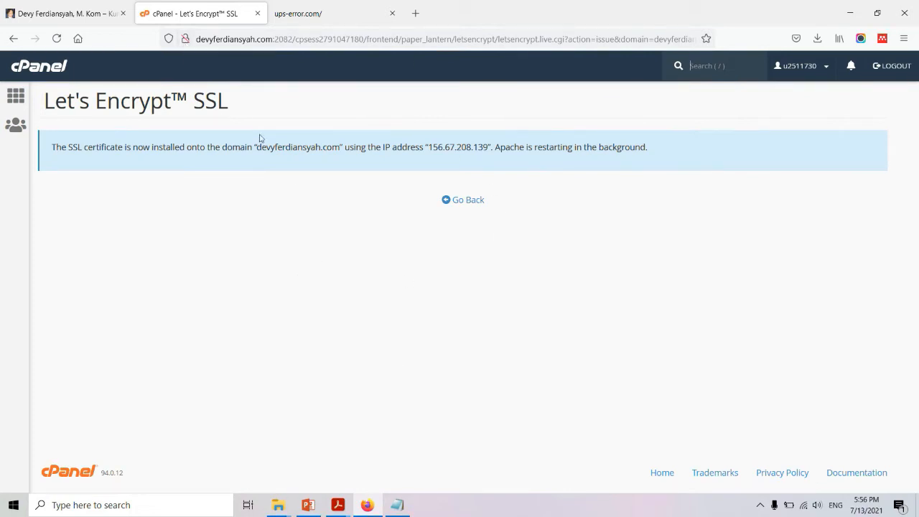
left_click(482, 199)
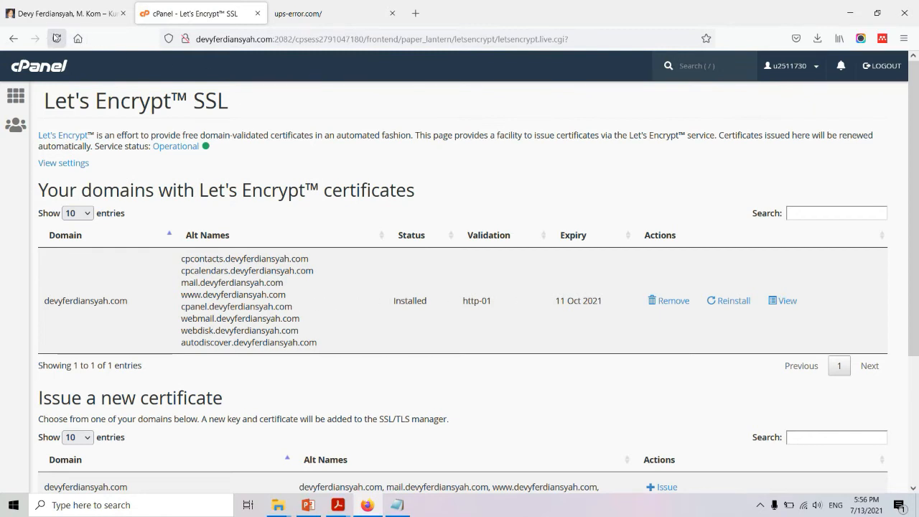
left_click(57, 38)
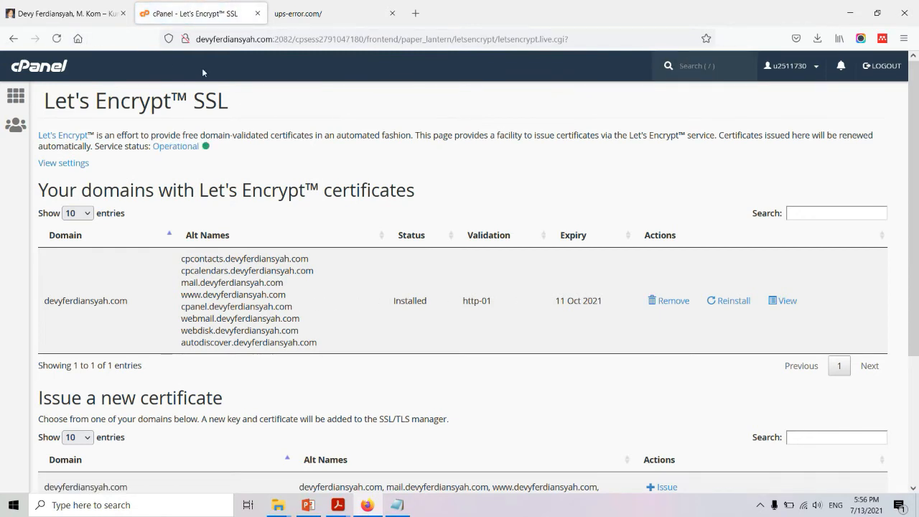
Step: Try to load the cPanel Let's Encrypt SSL page over https instead of http
left_click(198, 40)
left_click(198, 40)
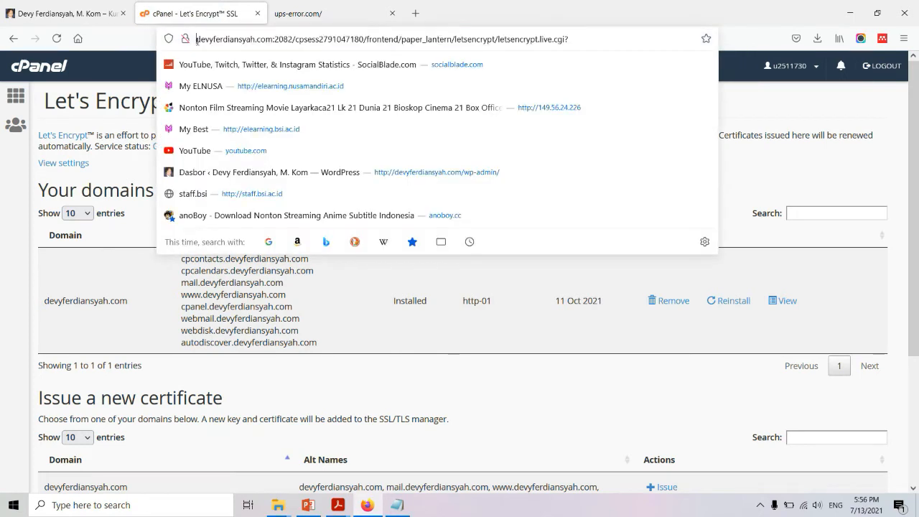
type("https")
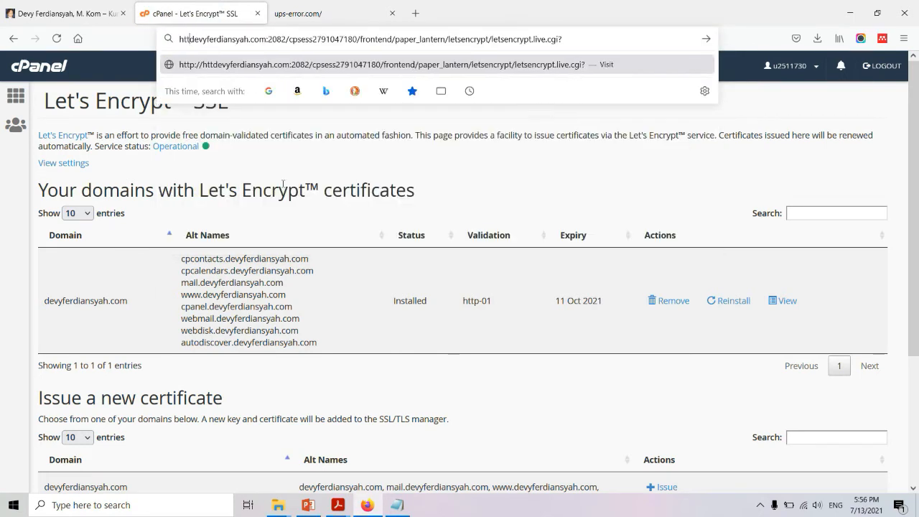
type("://")
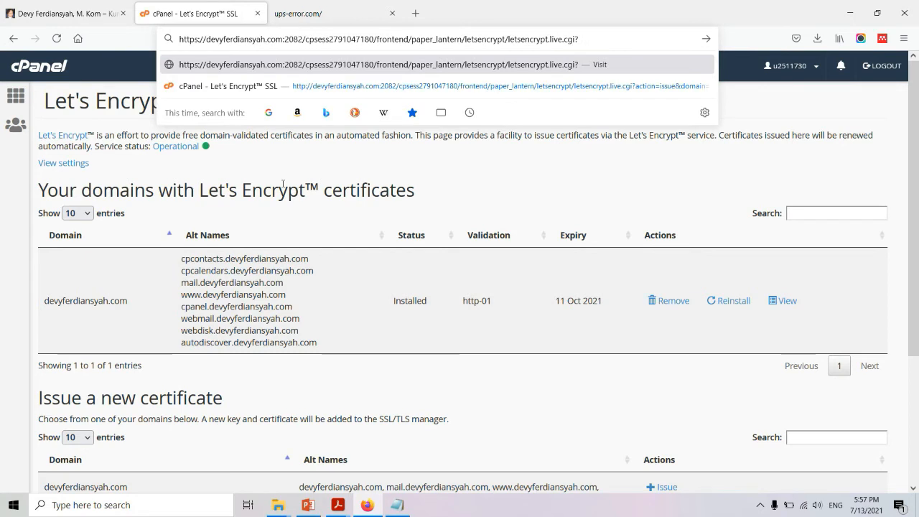
key("Return")
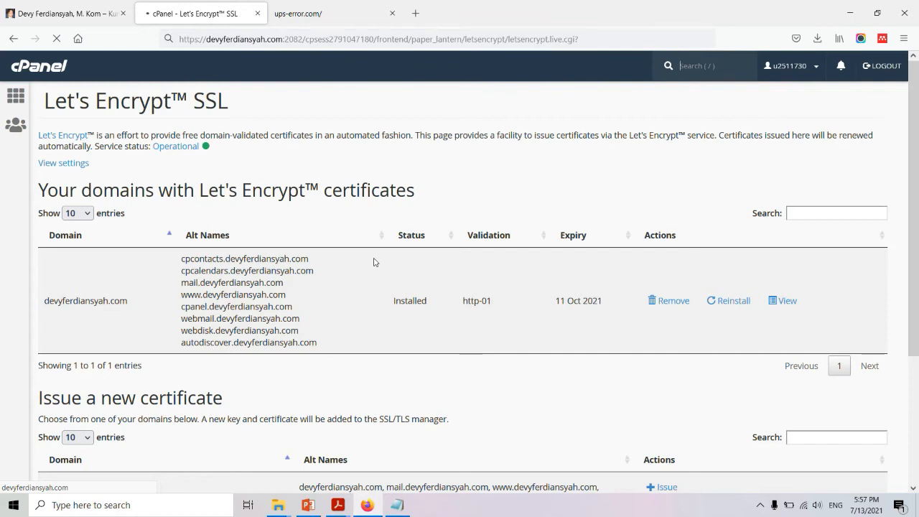
left_click(305, 17)
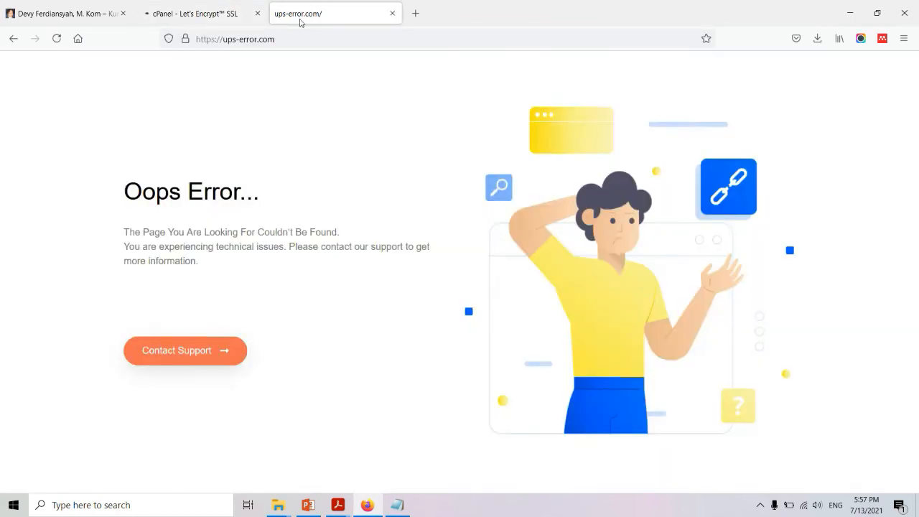
left_click(247, 41)
type("h")
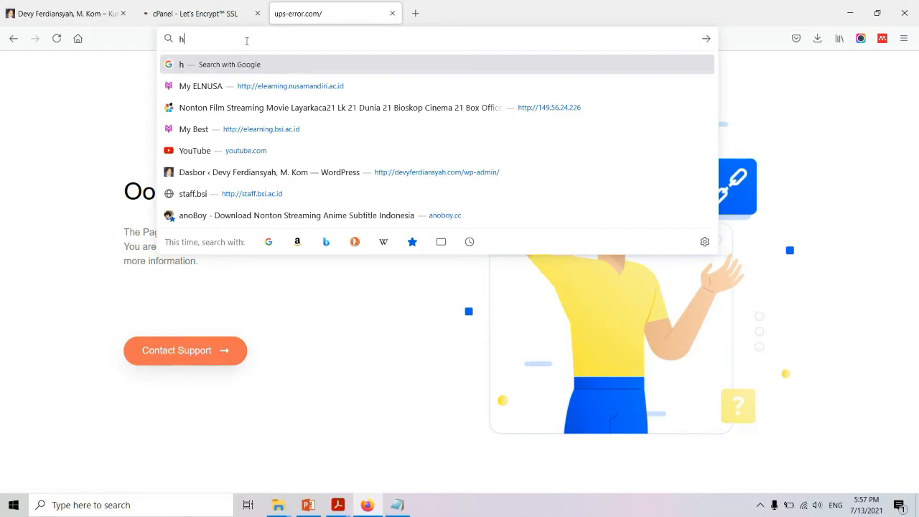
type("ttps:")
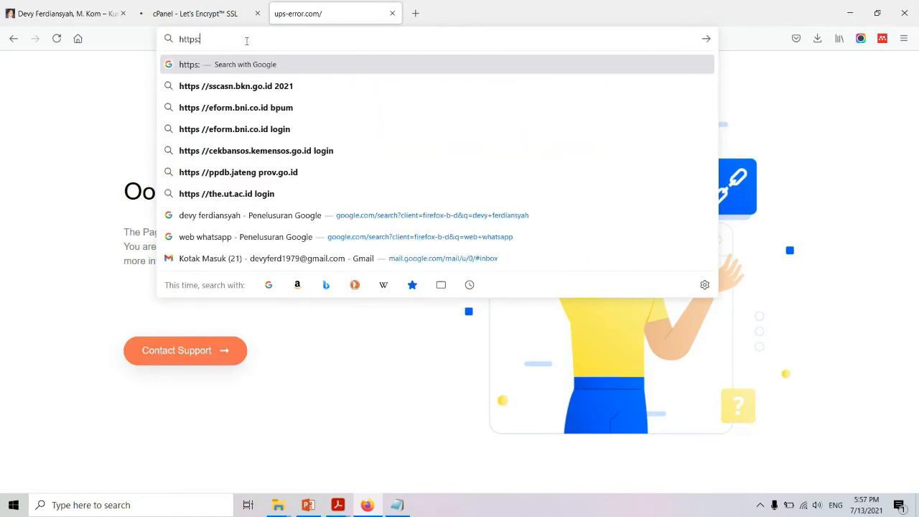
type("//de")
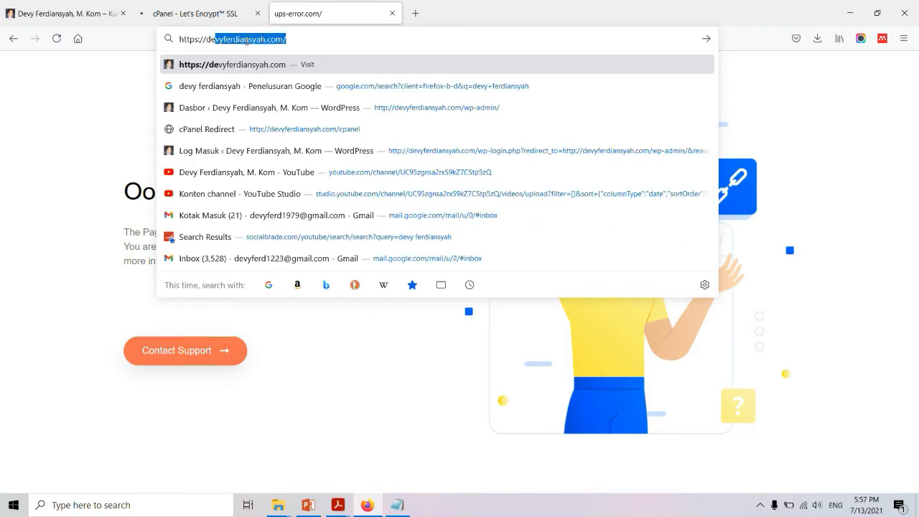
left_click(206, 65)
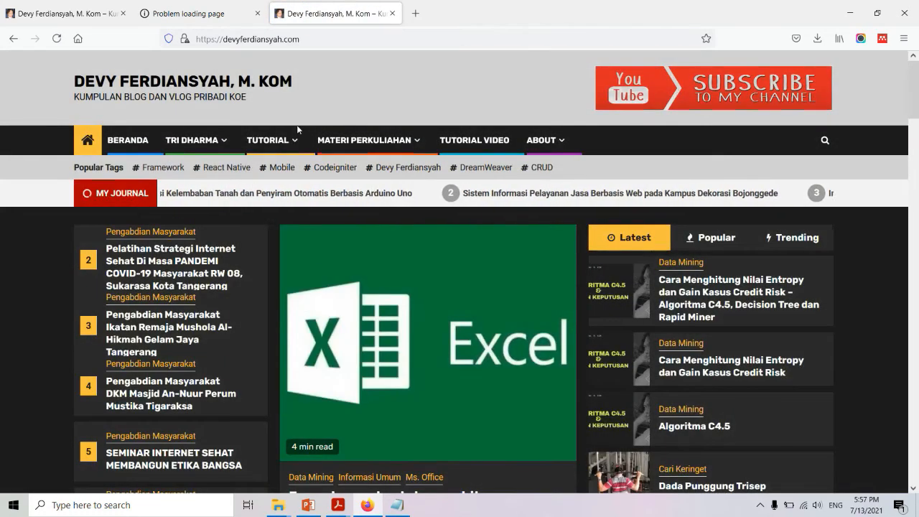
left_click(185, 39)
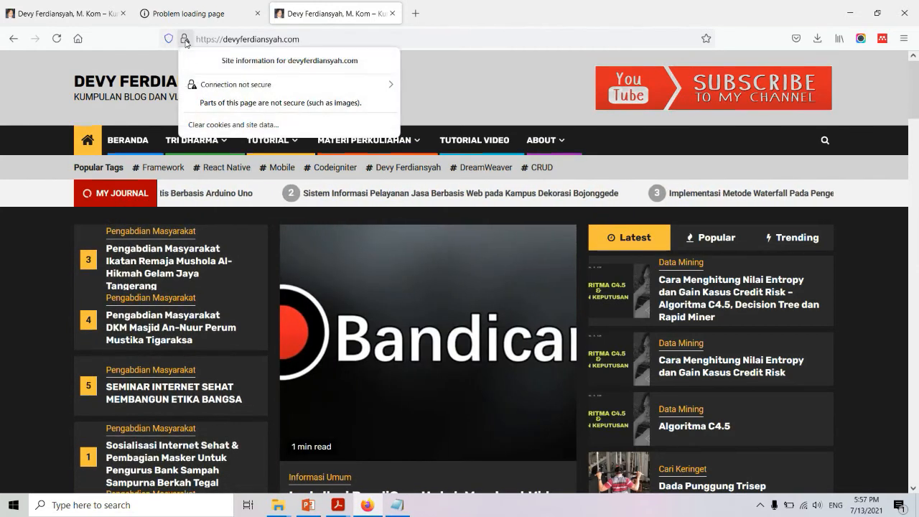
Step: Return to cPanel's Let's Encrypt certificate list and examine the certificate details issued for devyferdiansyah.com
left_click(192, 16)
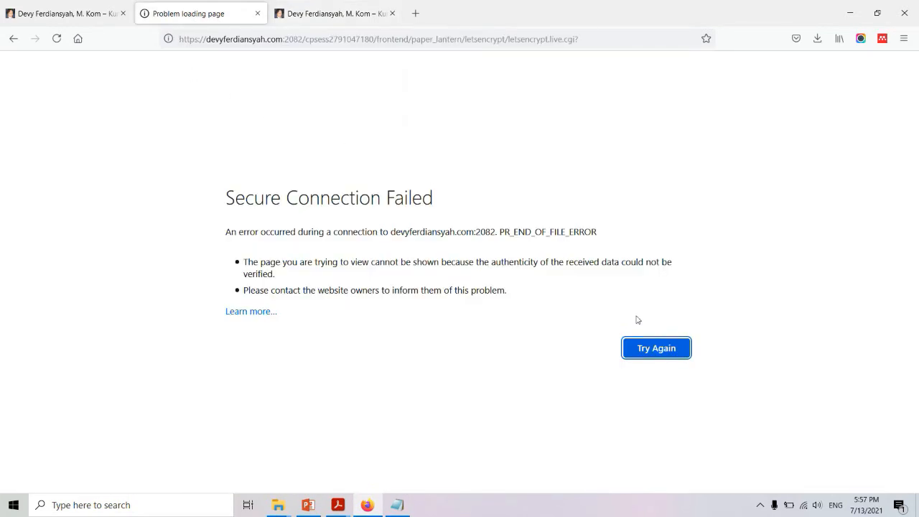
left_click(659, 355)
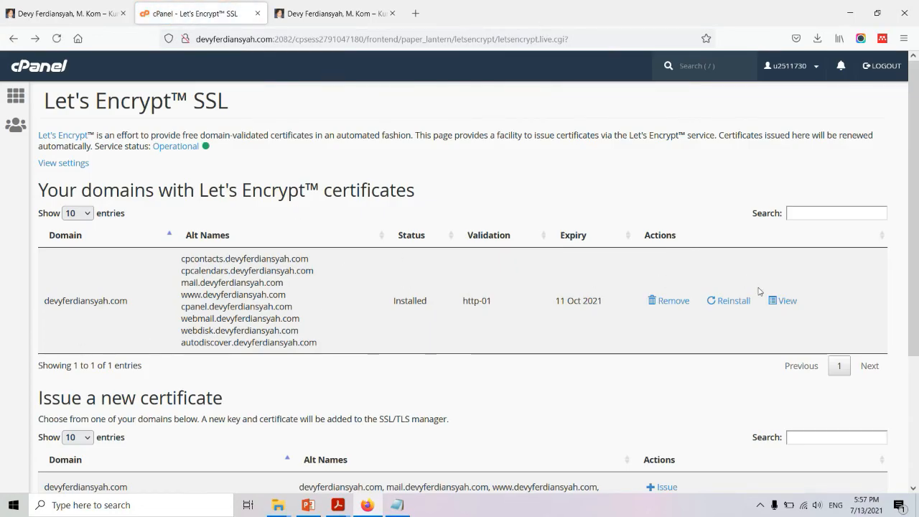
left_click(779, 300)
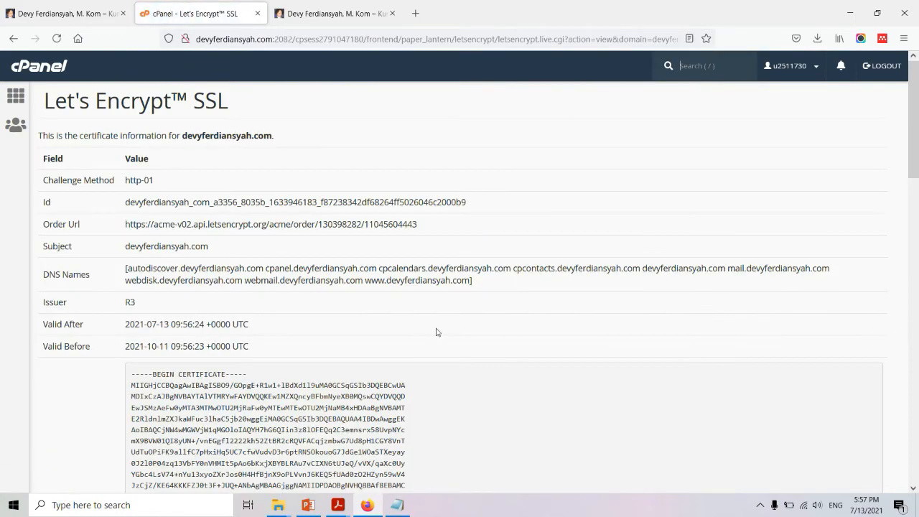
scroll(435, 332, "down", 10)
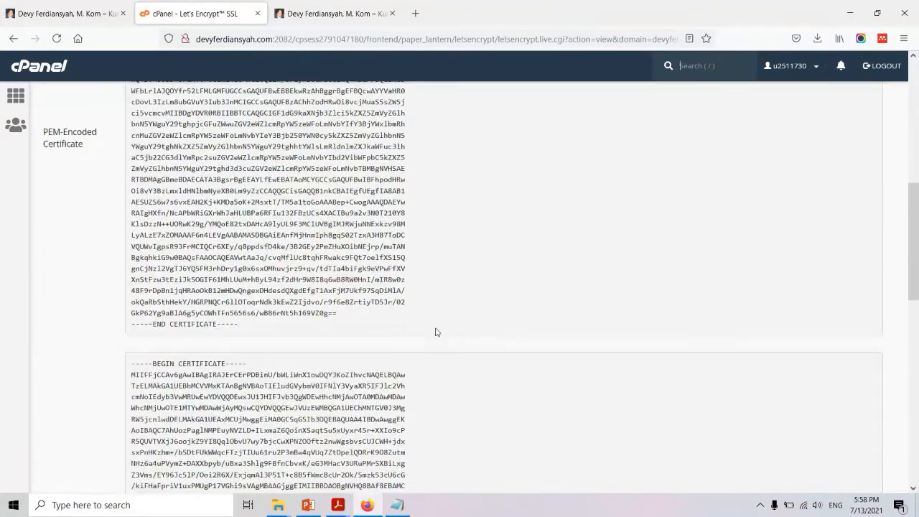
scroll(435, 331, "down", 8)
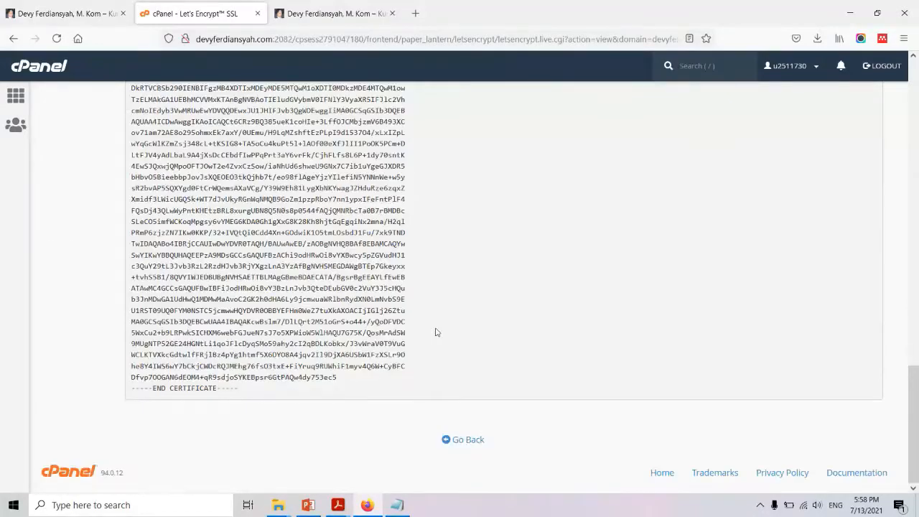
scroll(435, 332, "up", 15)
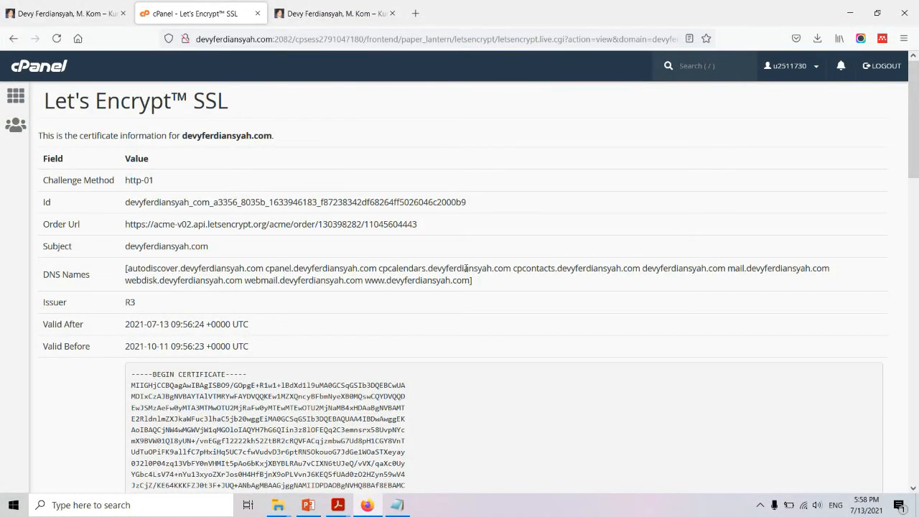
scroll(466, 268, "down", 10)
scroll(478, 273, "up", 12)
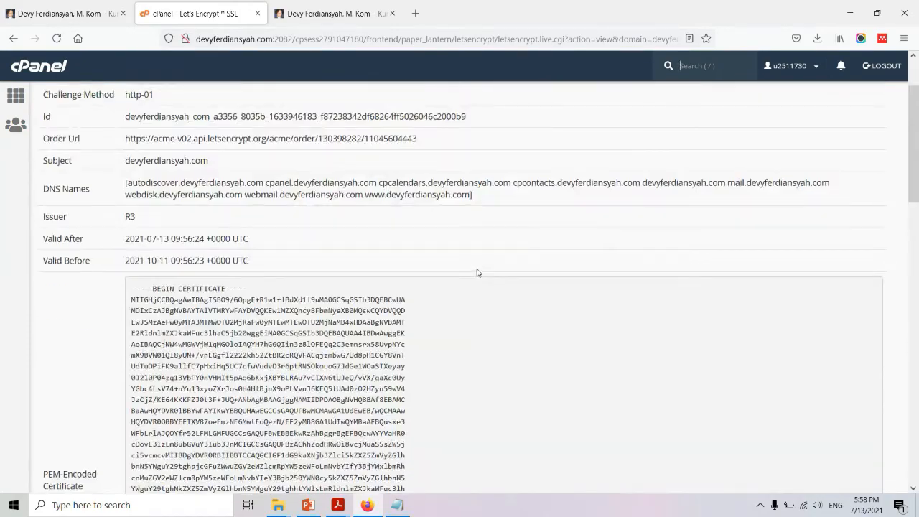
scroll(478, 273, "down", 5)
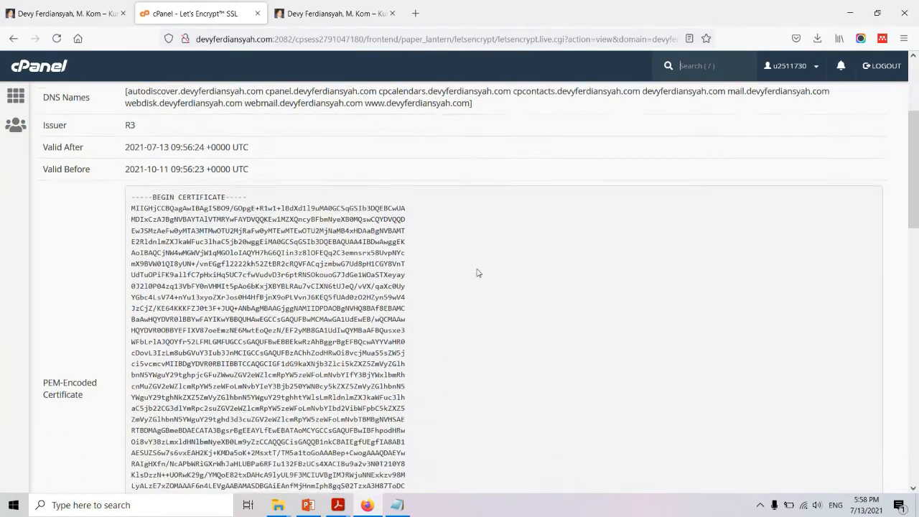
Step: Look over the PEM data, return to the Let's Encrypt certificate list, and copy the domain name lesehan-koding.com from the domains available for issuing
scroll(478, 272, "down", 6)
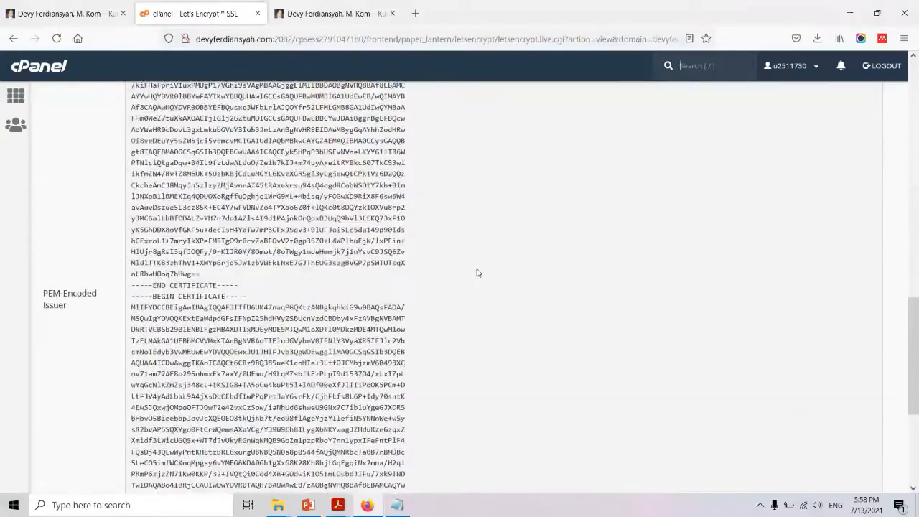
left_click(479, 441)
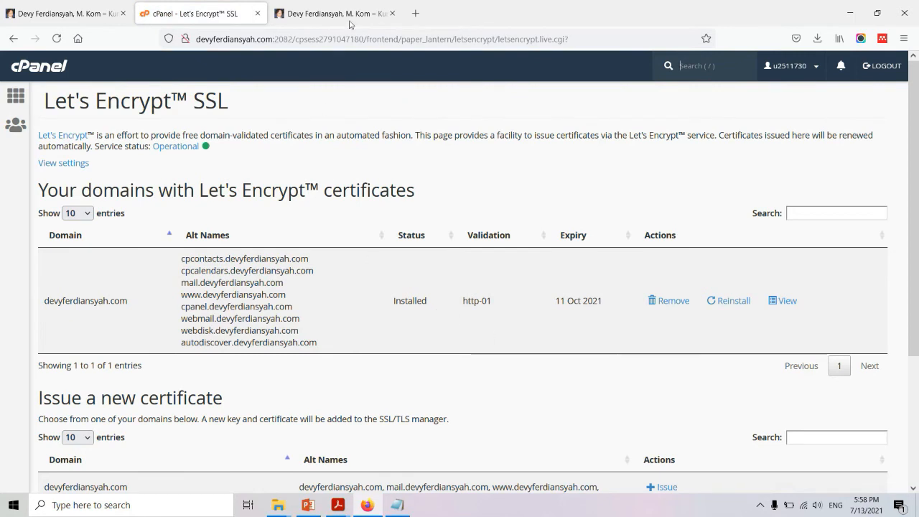
scroll(257, 302, "down", 3)
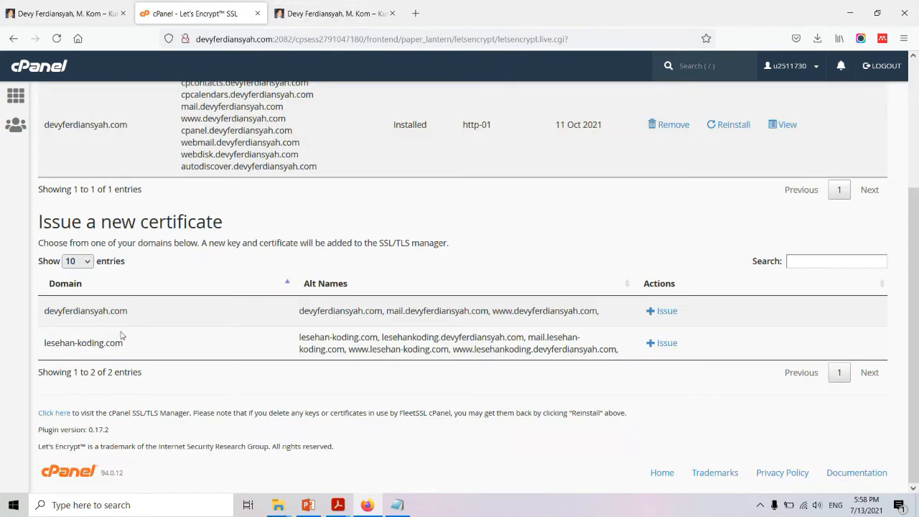
left_click_drag(126, 346, 44, 355)
key("ctrl+c")
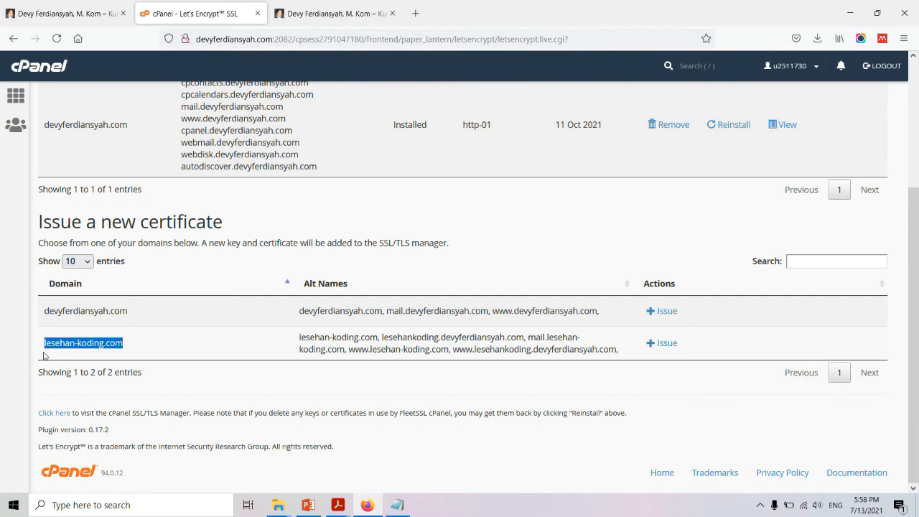
Step: Load lesehan-koding.com from the copied domain name in a new browser tab and look over its home page
left_click(415, 13)
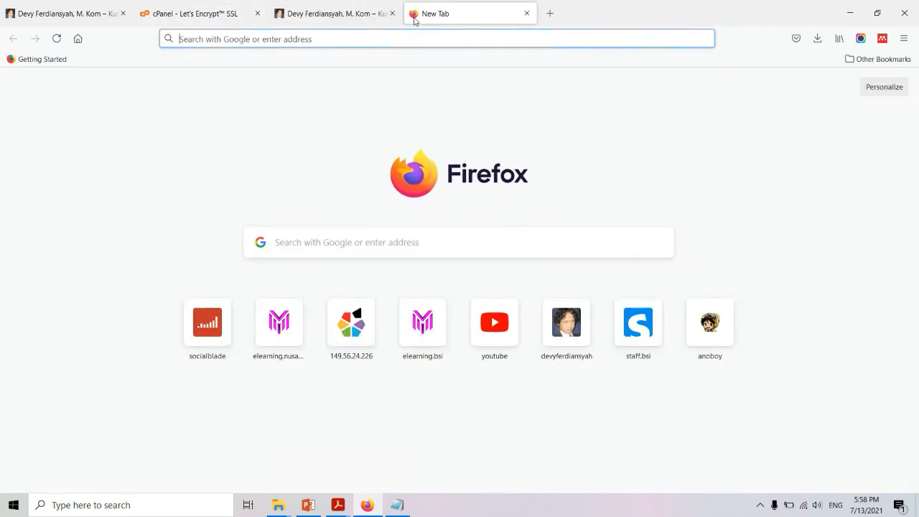
key("ctrl+v")
key("Return")
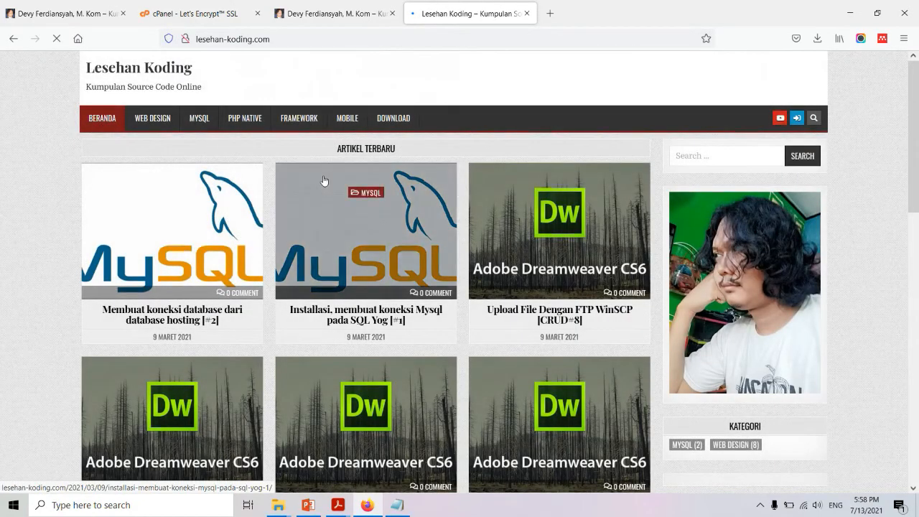
scroll(324, 180, "down", 5)
scroll(323, 180, "up", 3)
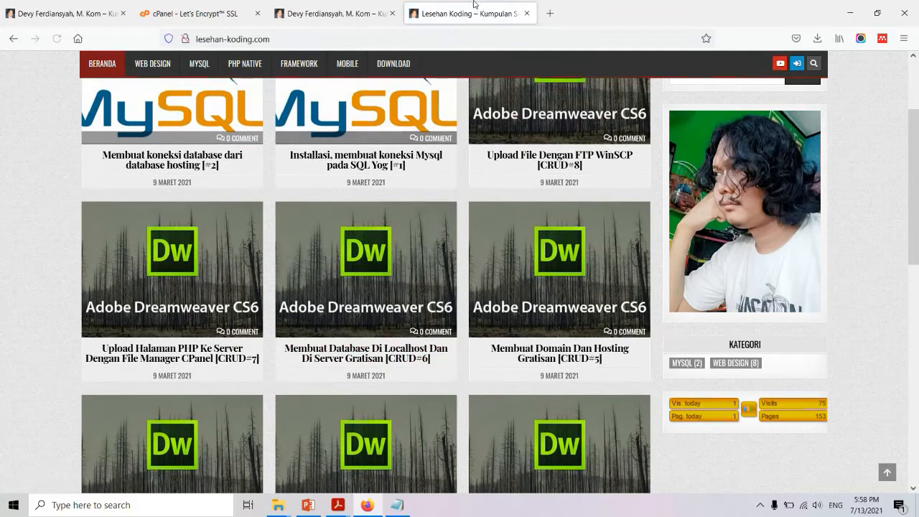
left_click(550, 15)
type("htt")
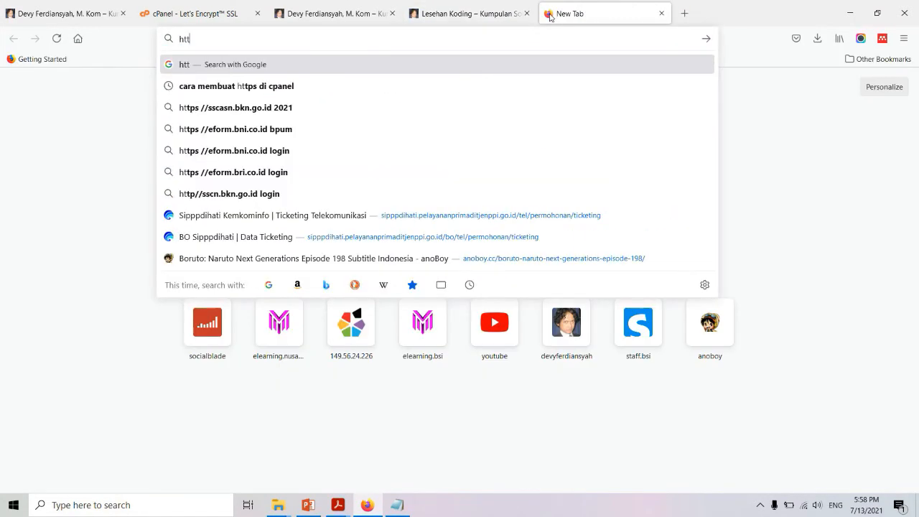
type("ps:/")
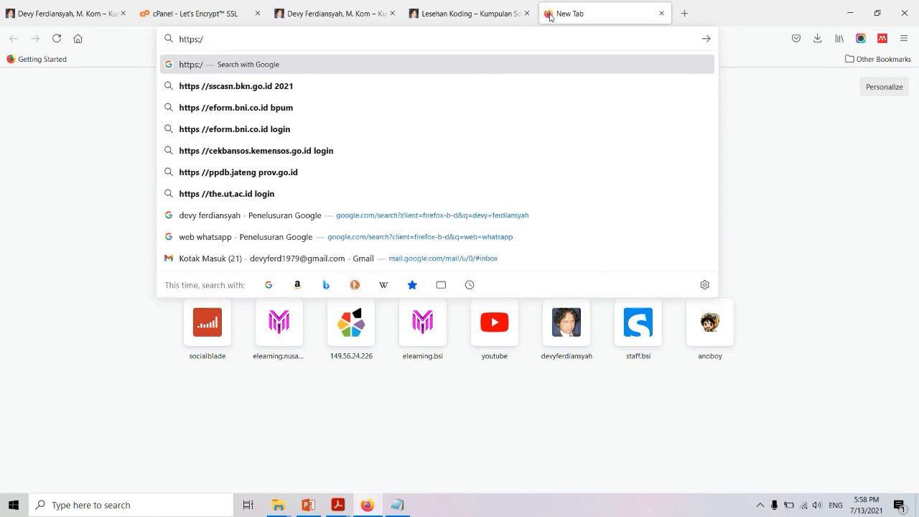
type("/lese")
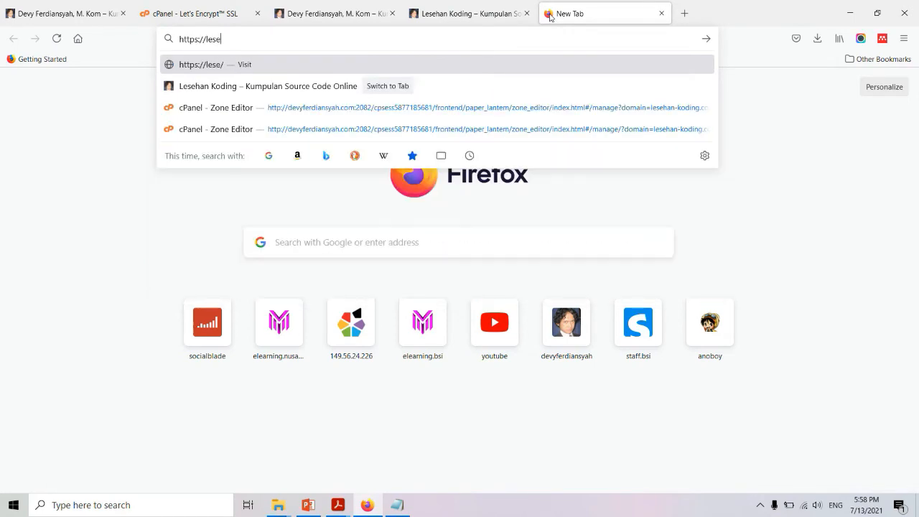
type("han-koding.com")
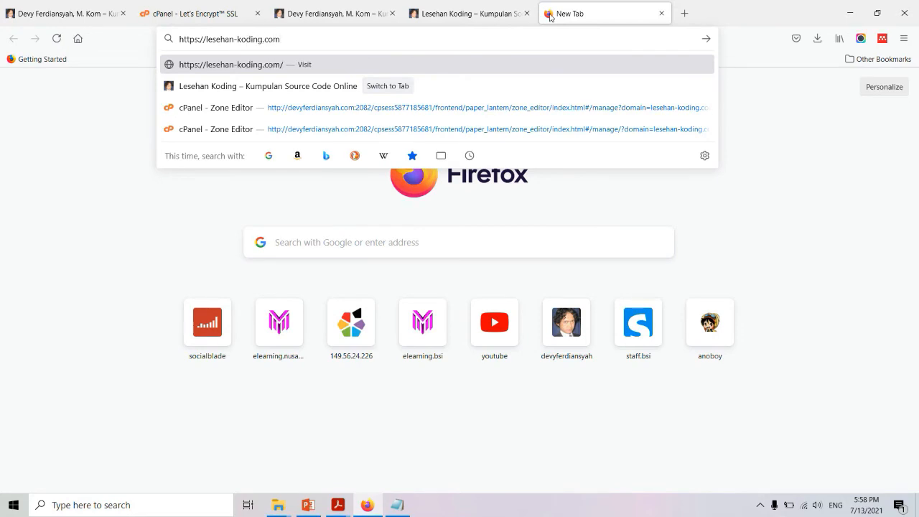
key("Return")
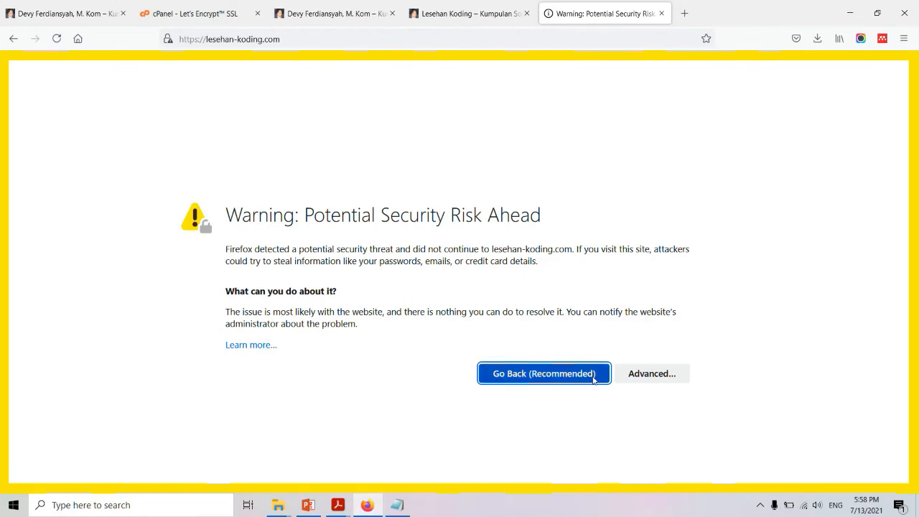
left_click(650, 374)
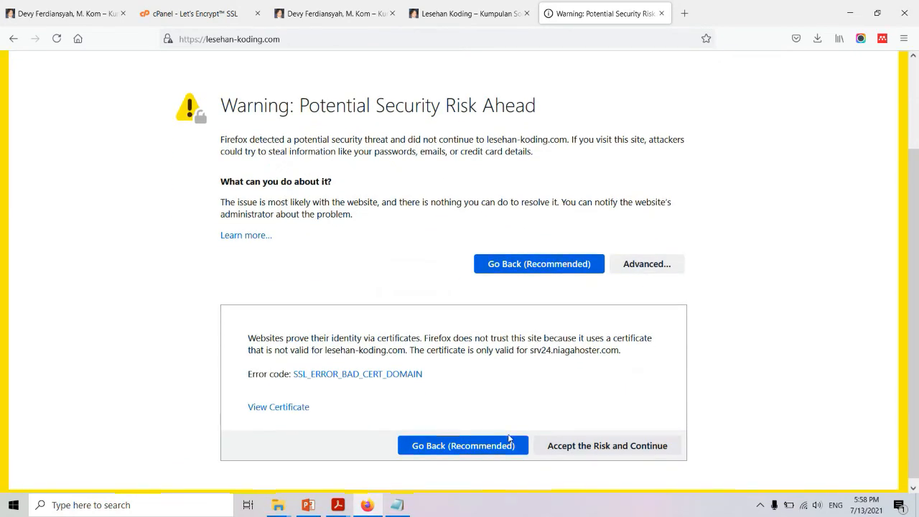
left_click(565, 447)
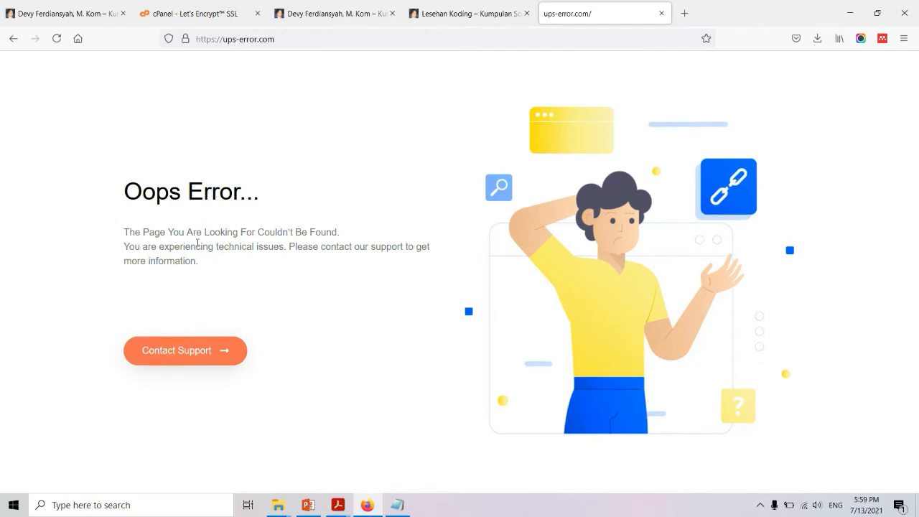
left_click(177, 18)
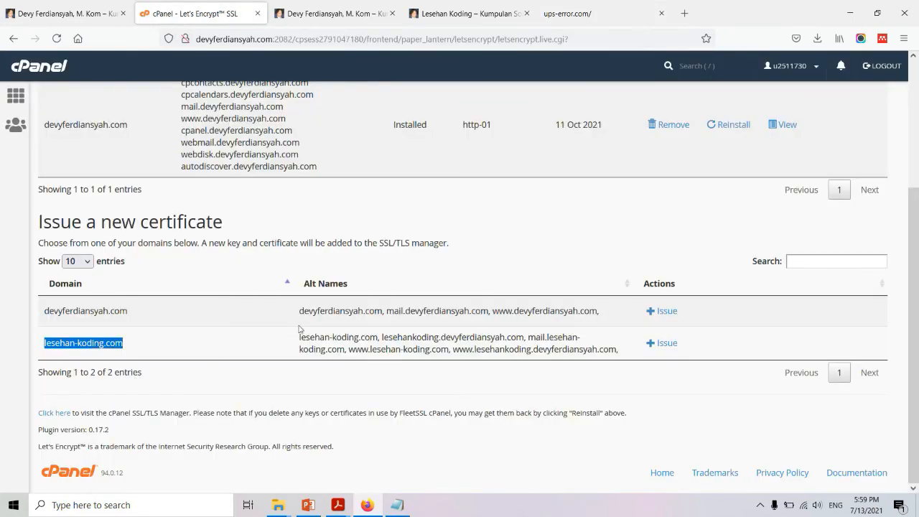
left_click(158, 345)
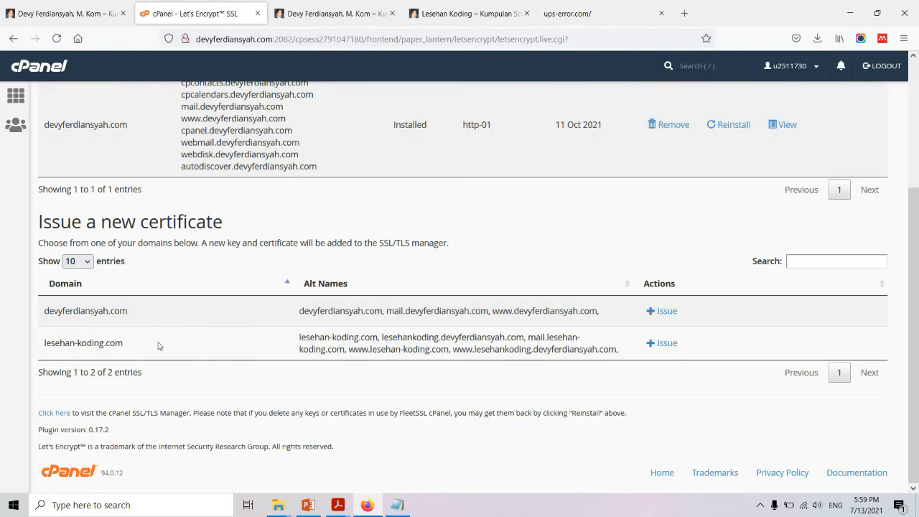
left_click(660, 344)
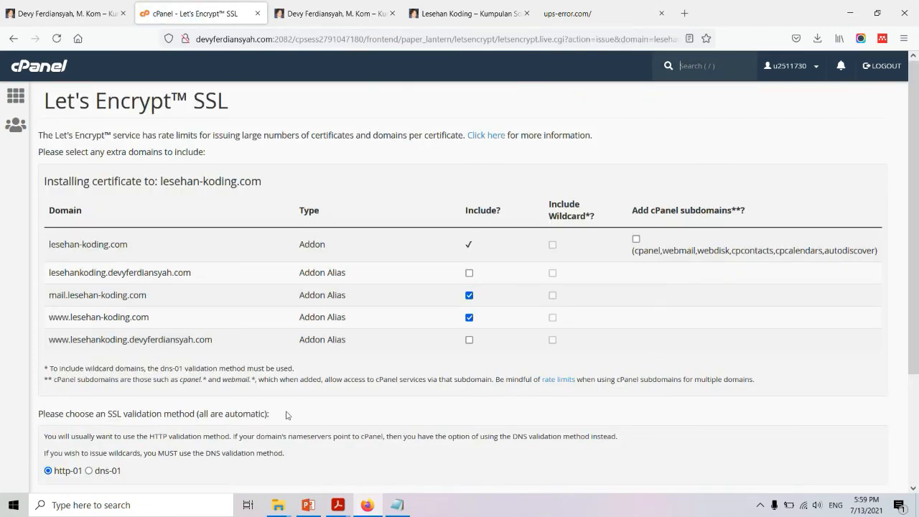
left_click(469, 274)
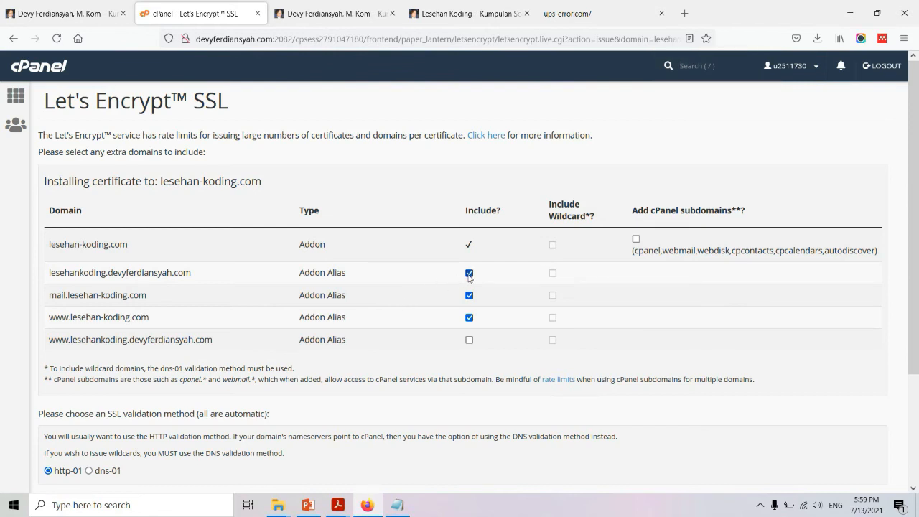
left_click(469, 339)
Step: Issue the lesehan-koding.com certificate with http-01 validation and return to the Let's Encrypt certificate list
scroll(471, 345, "down", 3)
left_click(51, 367)
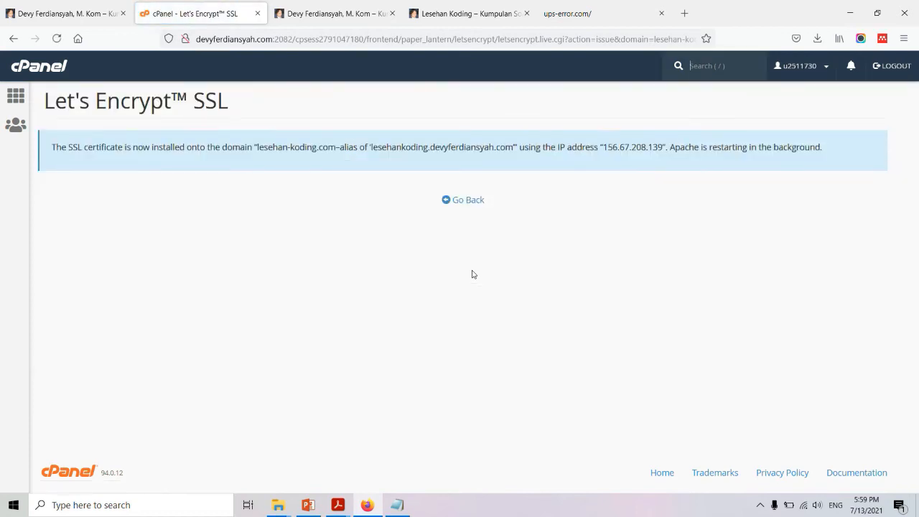
left_click(470, 200)
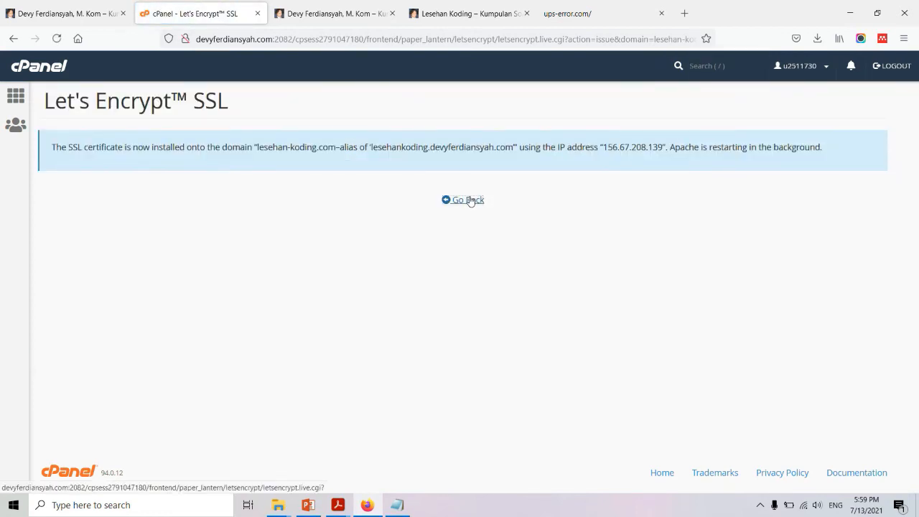
mouse_move(470, 200)
left_mouse_down()
mouse_move(583, 237)
mouse_move(468, 199)
left_mouse_up()
left_click(467, 199)
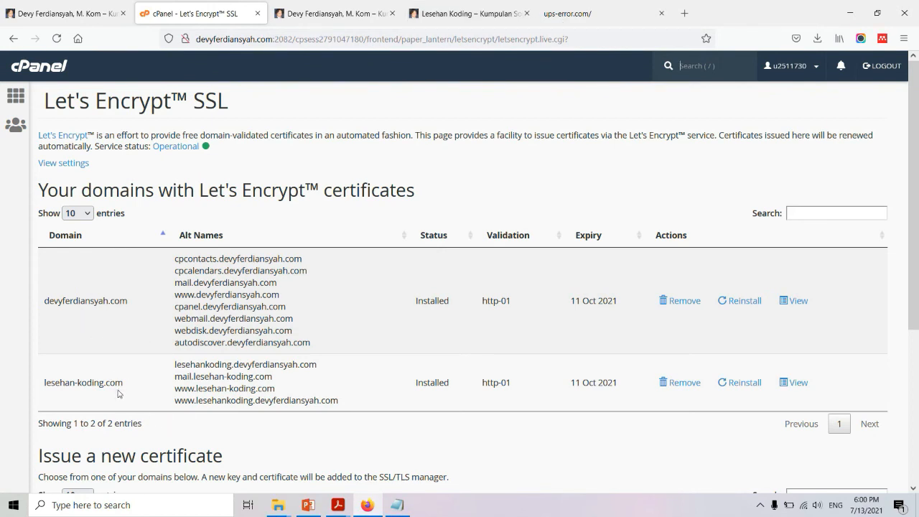
left_click(578, 14)
left_click(273, 39)
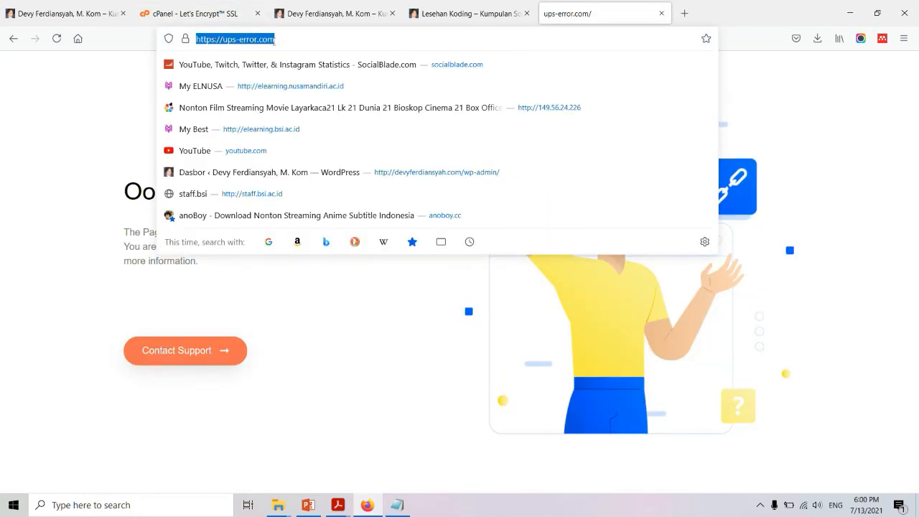
type("http")
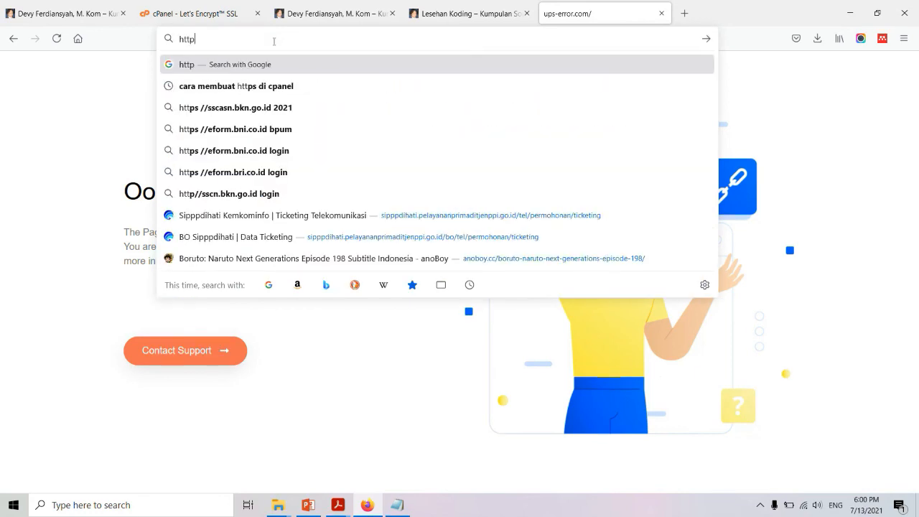
type("s://")
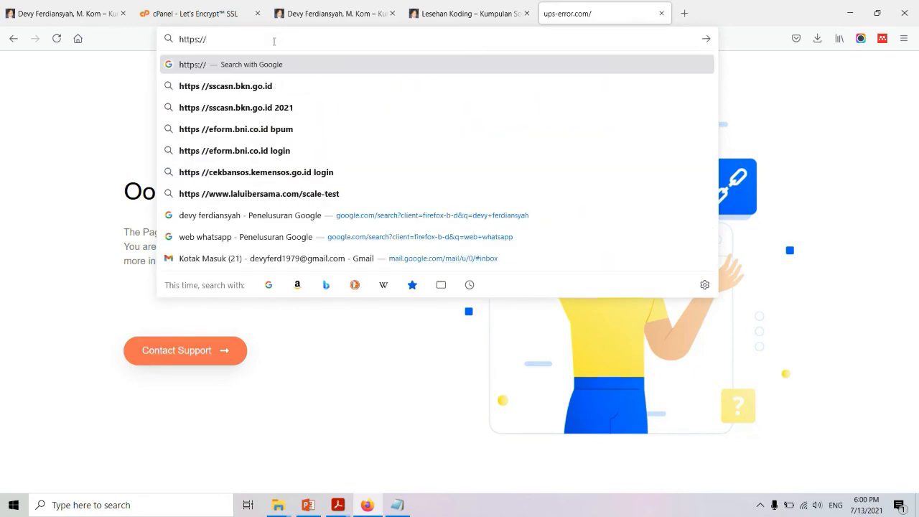
type("lesehan-kodin")
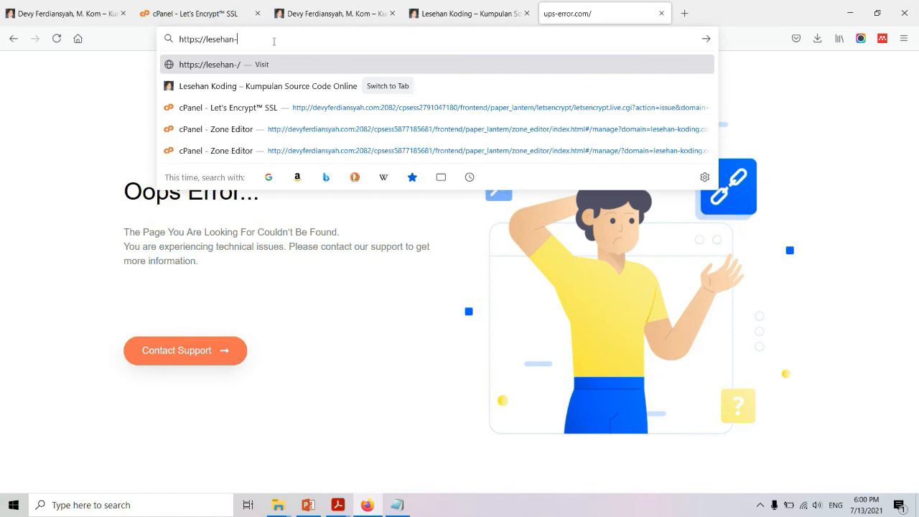
type("g.com")
key("Return")
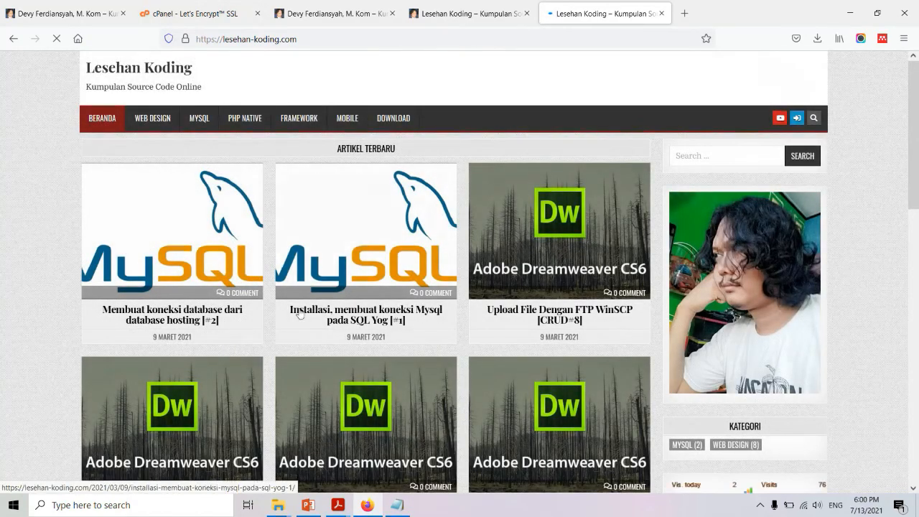
scroll(485, 370, "down", 2)
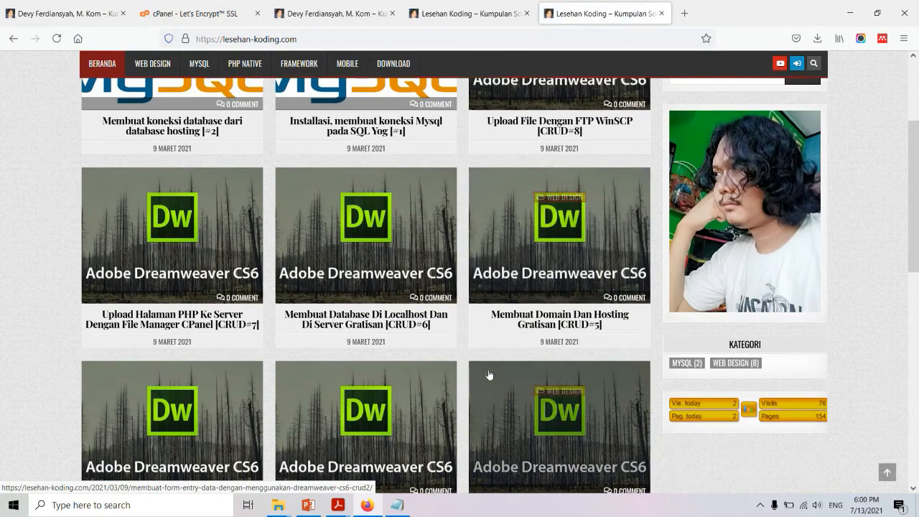
scroll(488, 373, "up", 2)
scroll(487, 369, "down", 6)
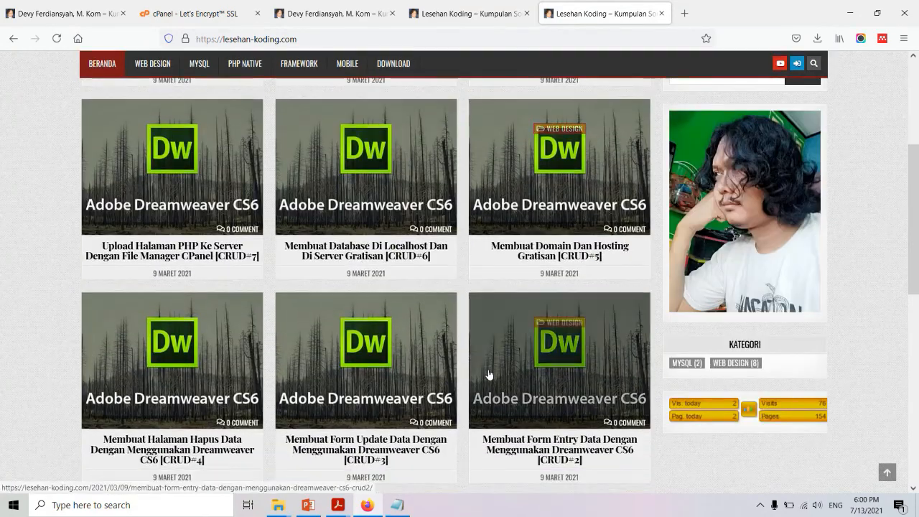
scroll(487, 368, "up", 3)
scroll(487, 369, "up", 3)
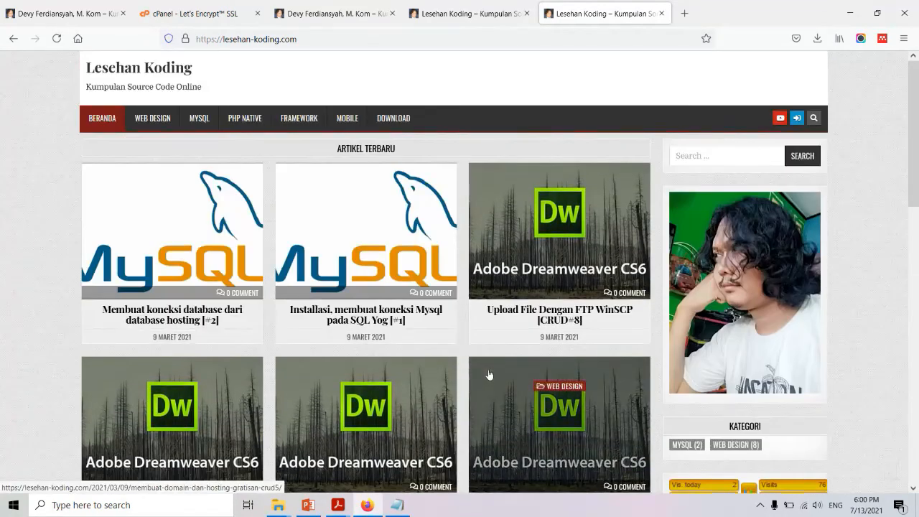